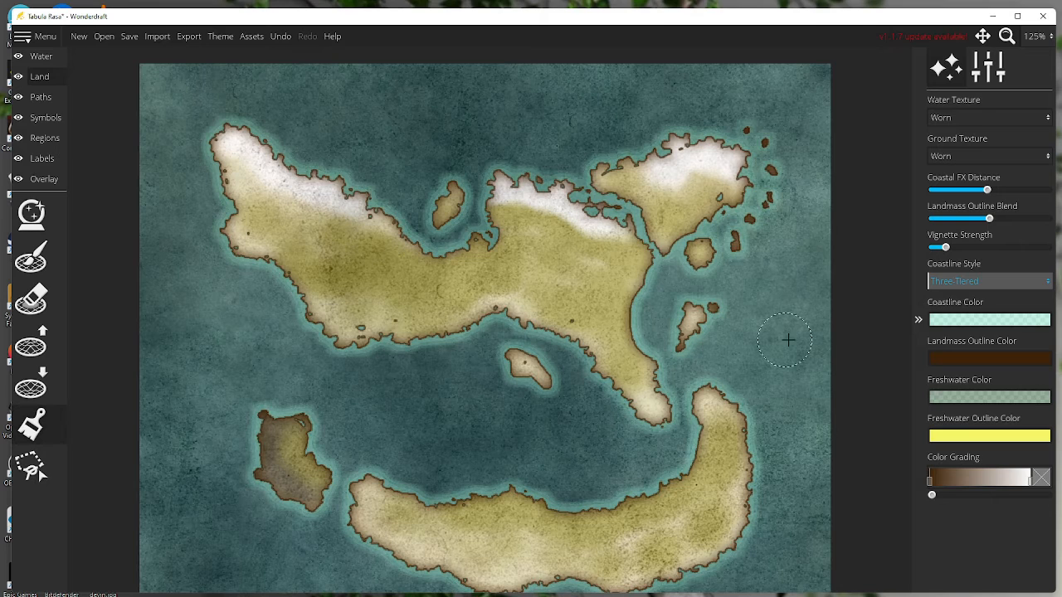
- Place a grey volcano at symbol scale 15 on the northern part of the dark southwestern island
left_click(46, 117)
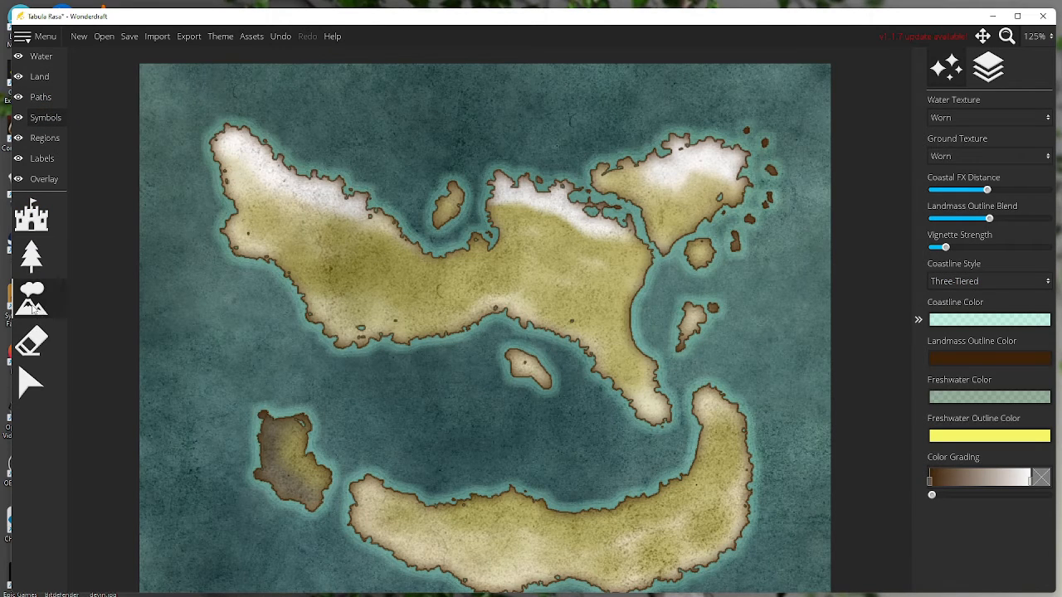
left_click(48, 319)
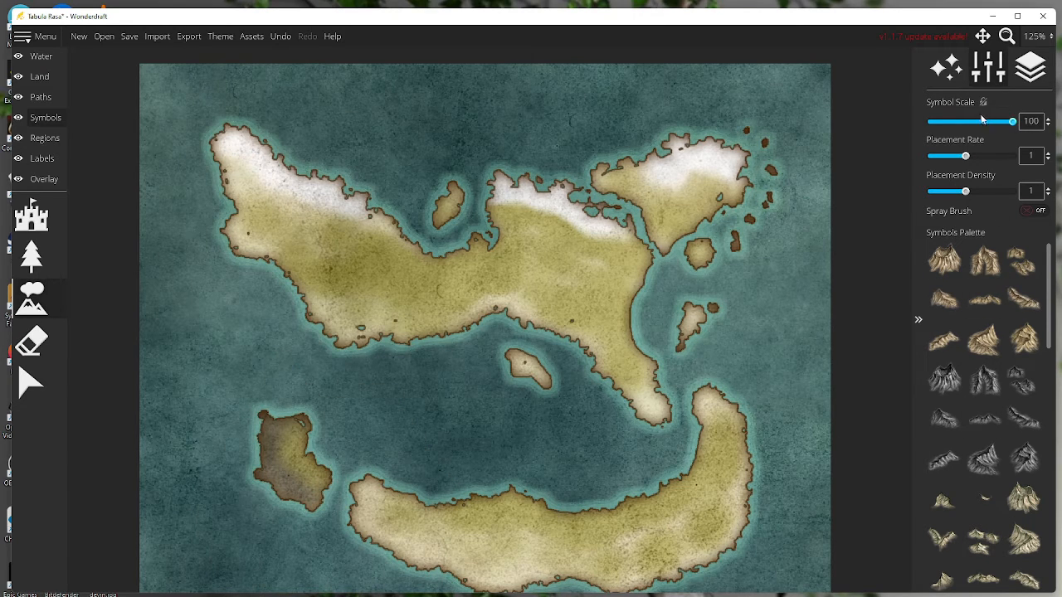
left_click(948, 124)
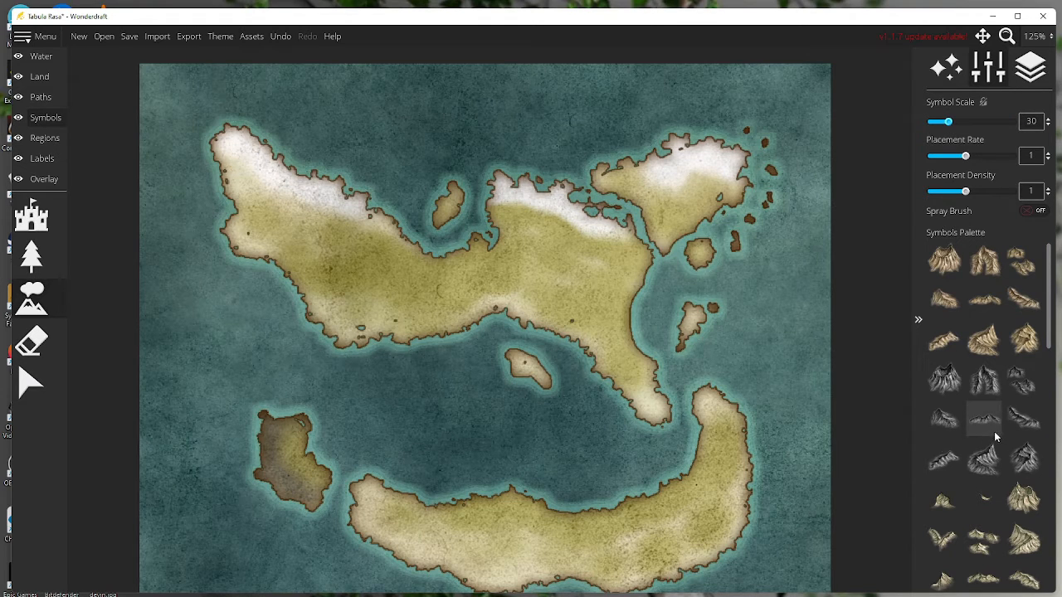
left_click(945, 378)
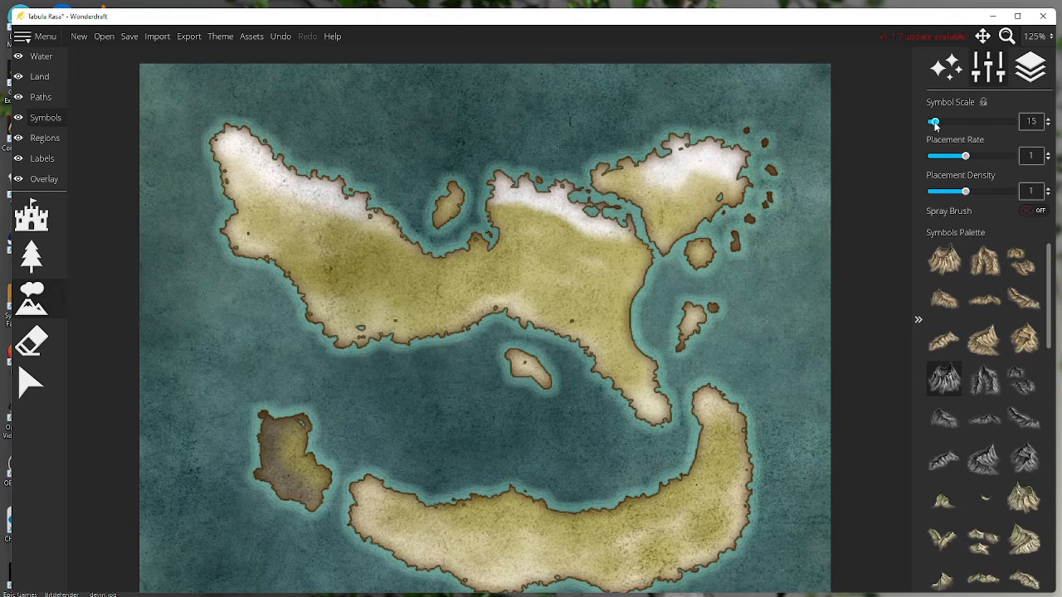
left_click(283, 452)
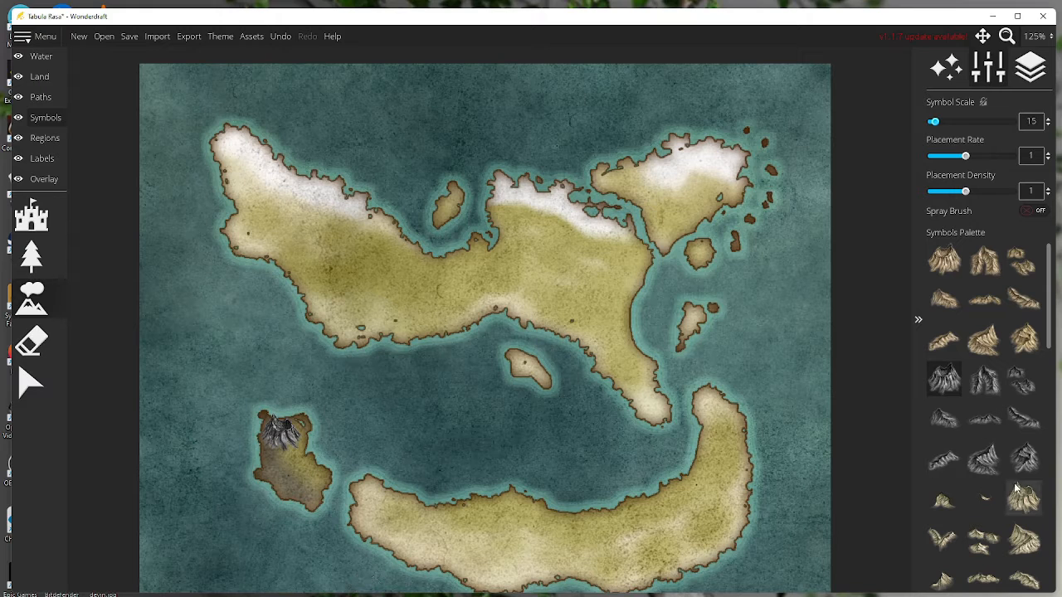
- Add grey mountains running south from the volcano and scatter small grey peaks across the southwestern island's lower part
scroll(992, 427, "down", 5)
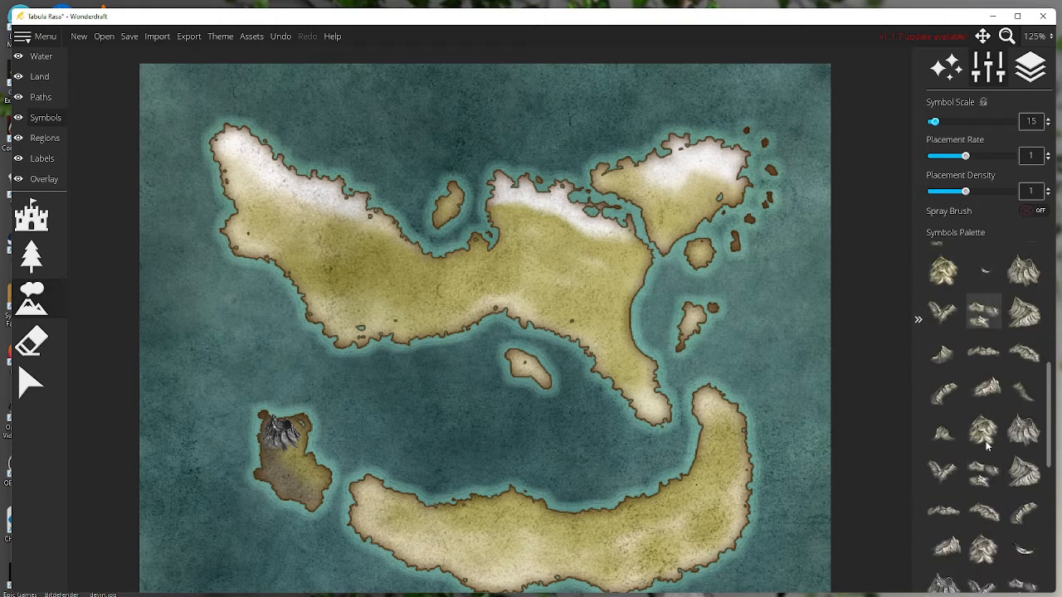
scroll(984, 446, "down", 3)
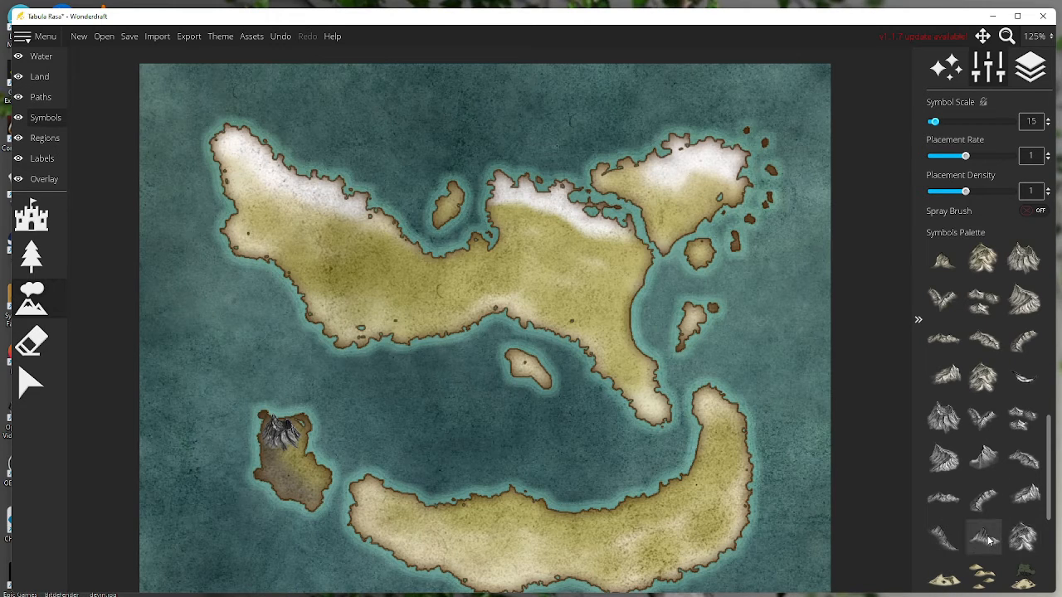
left_click(944, 459)
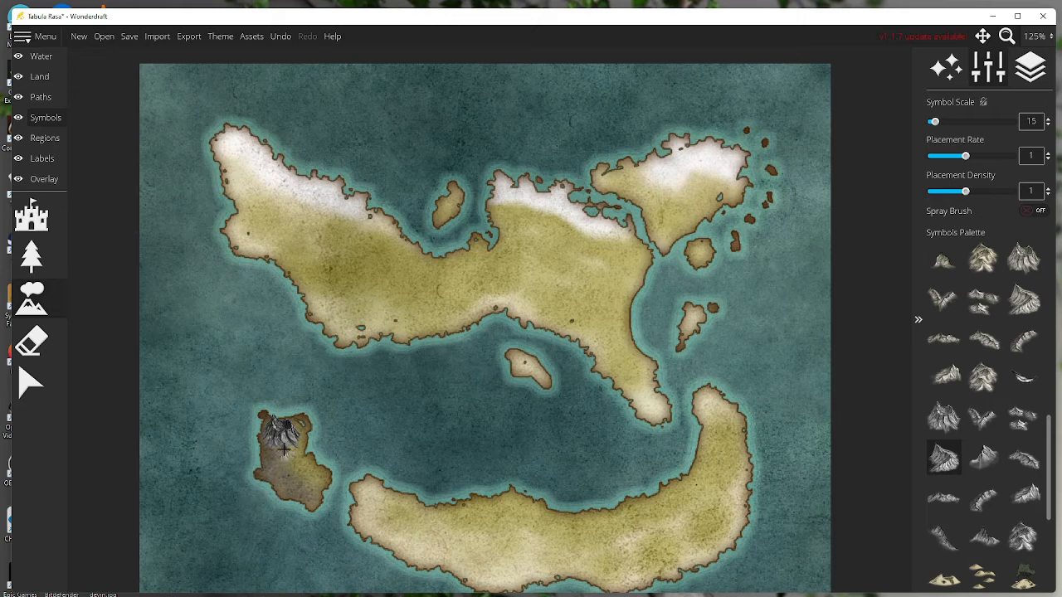
left_click_drag(284, 449, 292, 481)
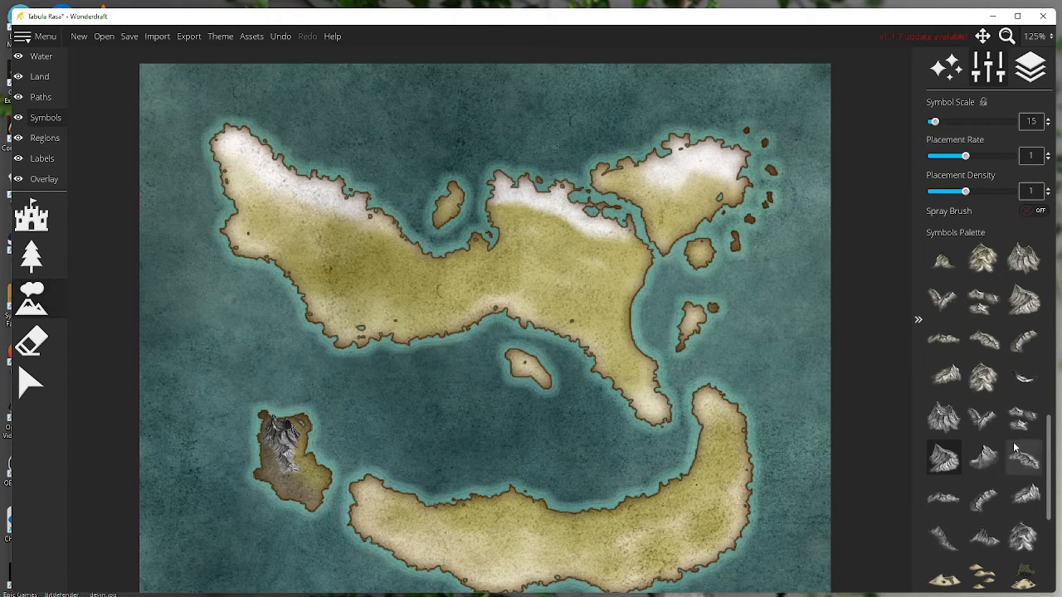
left_click(1024, 418)
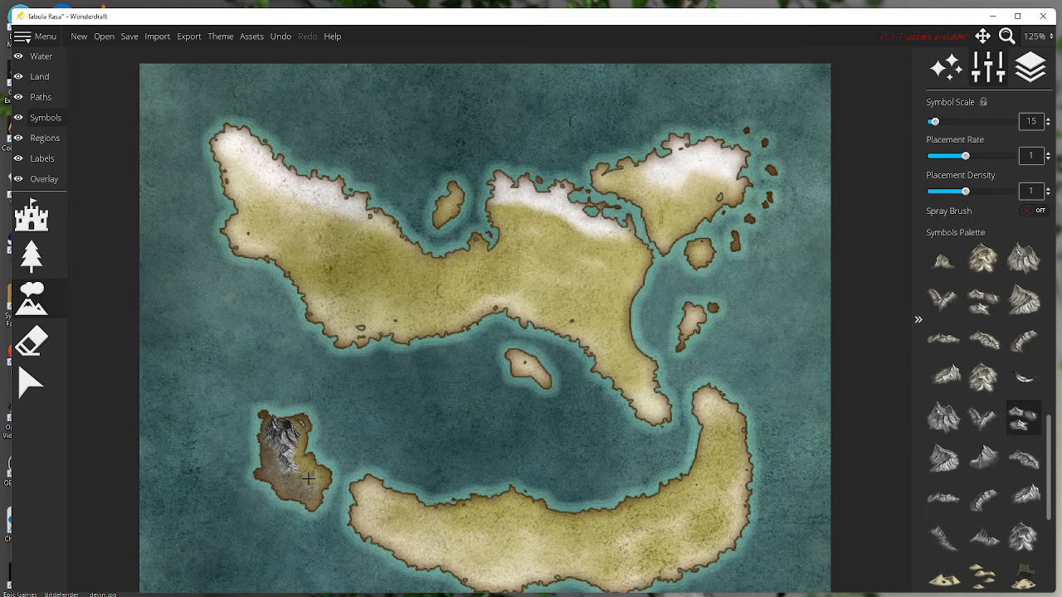
left_click_drag(307, 479, 271, 465)
- Turn on layer management for symbols and return to the mountain symbol settings
left_click(1031, 73)
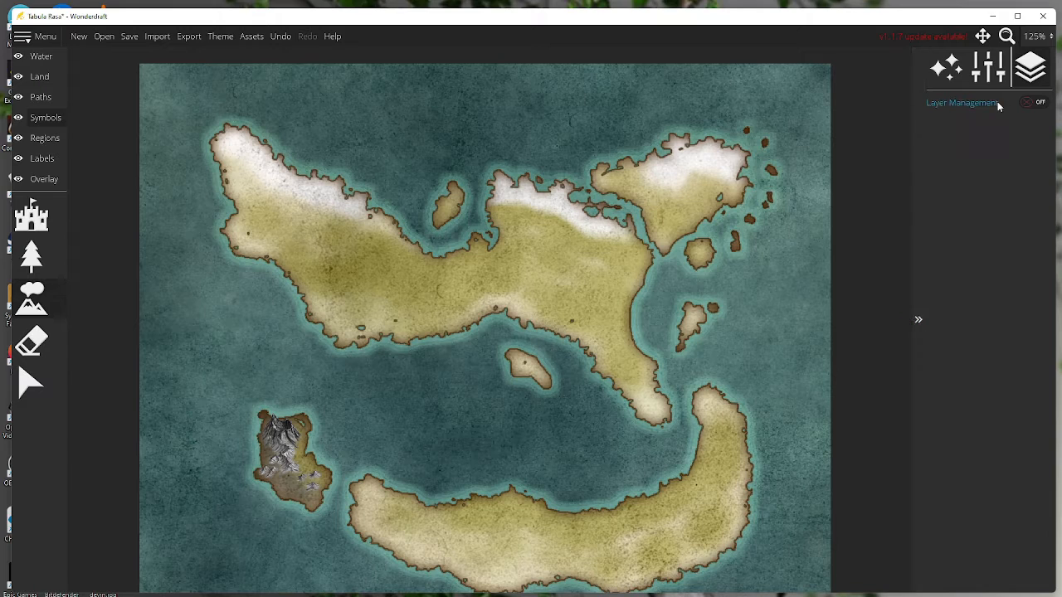
left_click(1035, 103)
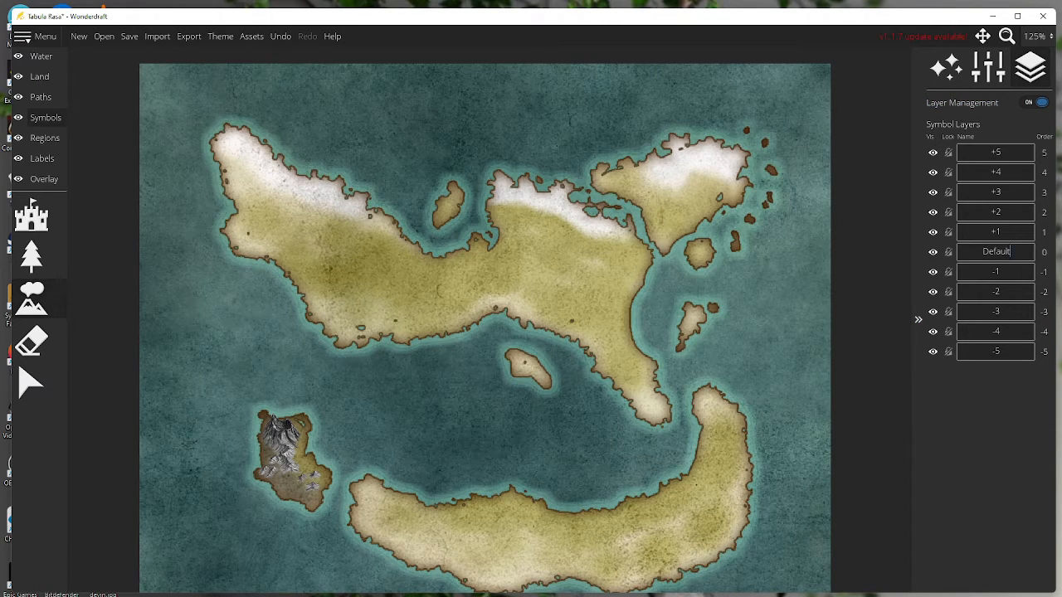
left_click(31, 303)
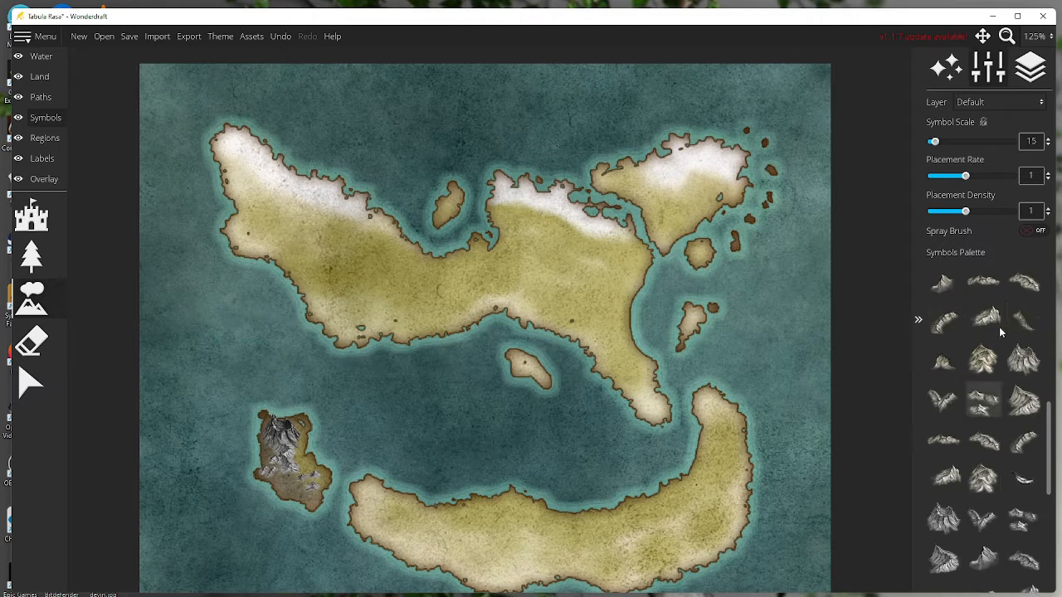
- Place a tan mountain ridge running southeast from below the snow on the eastern part of the central continent
scroll(999, 332, "down", 1)
scroll(991, 357, "down", 4)
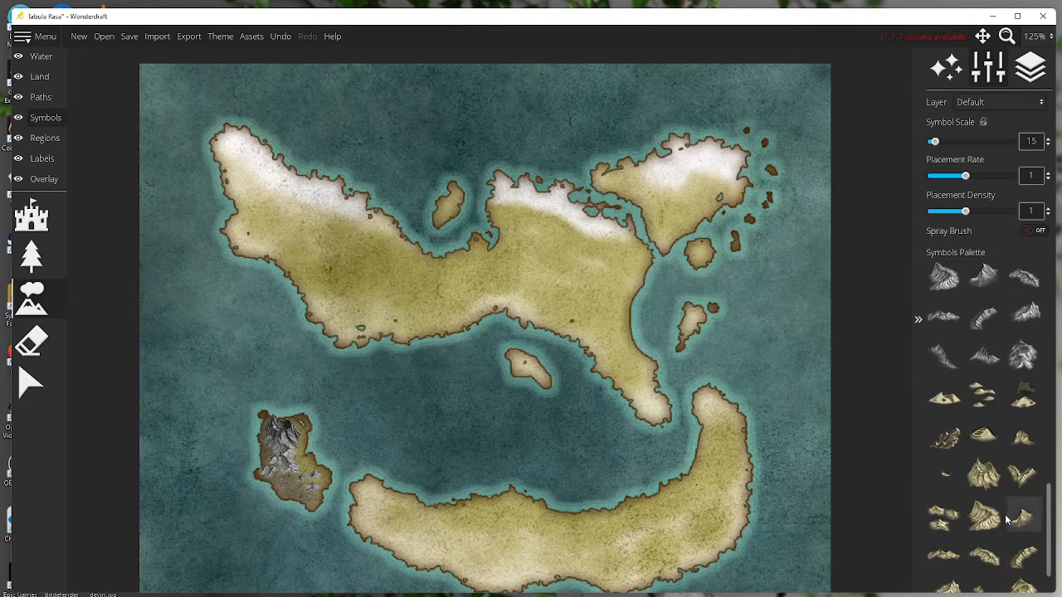
left_click(985, 456)
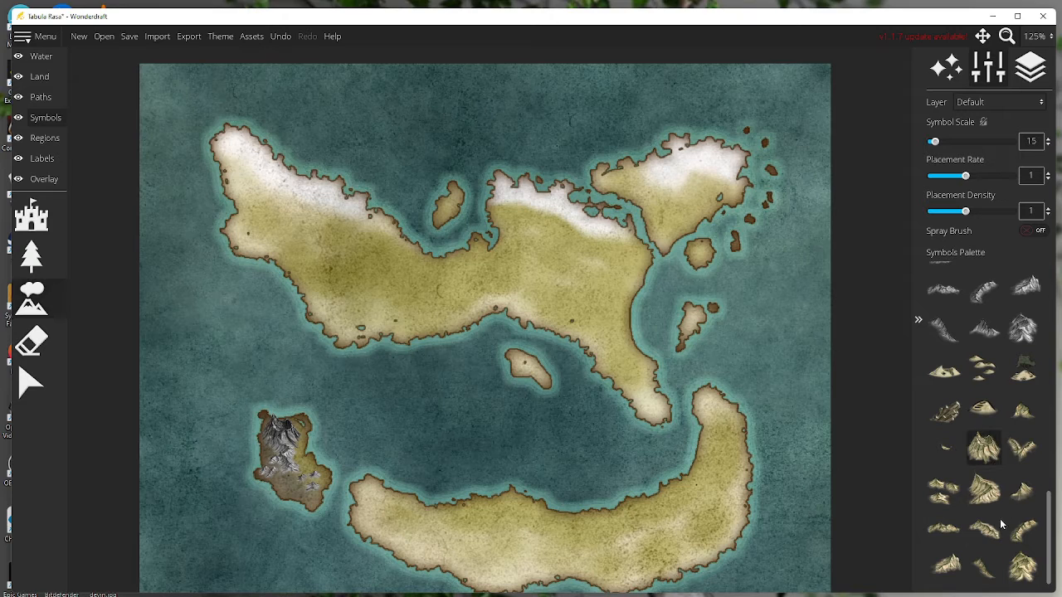
left_click(984, 490)
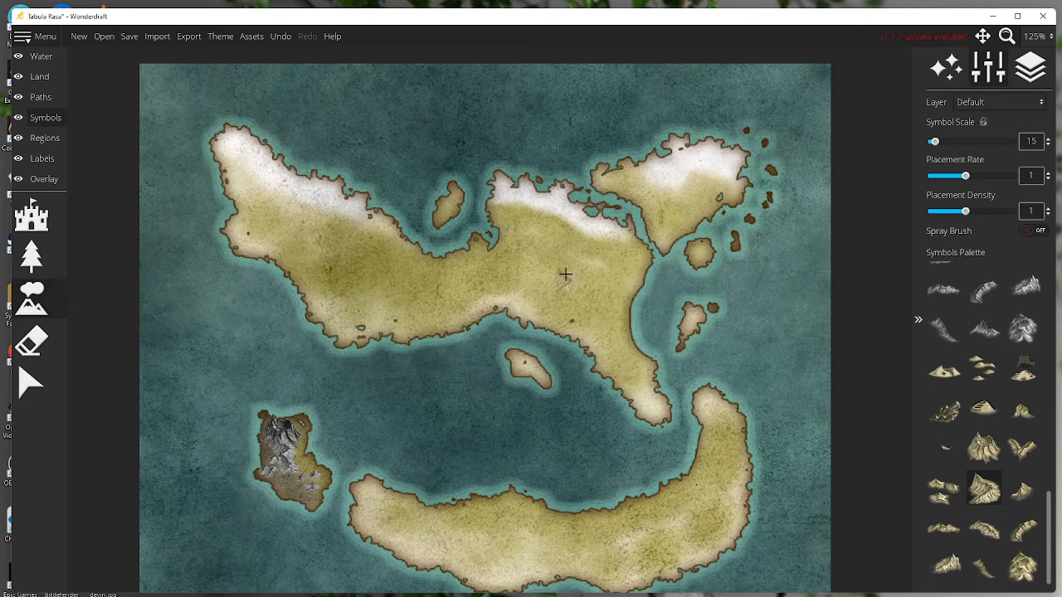
left_click_drag(552, 238, 607, 291)
- Branch two more tan mountain ridges off the central continent's ridge, one running south-southwest and one running west
left_click(1023, 567)
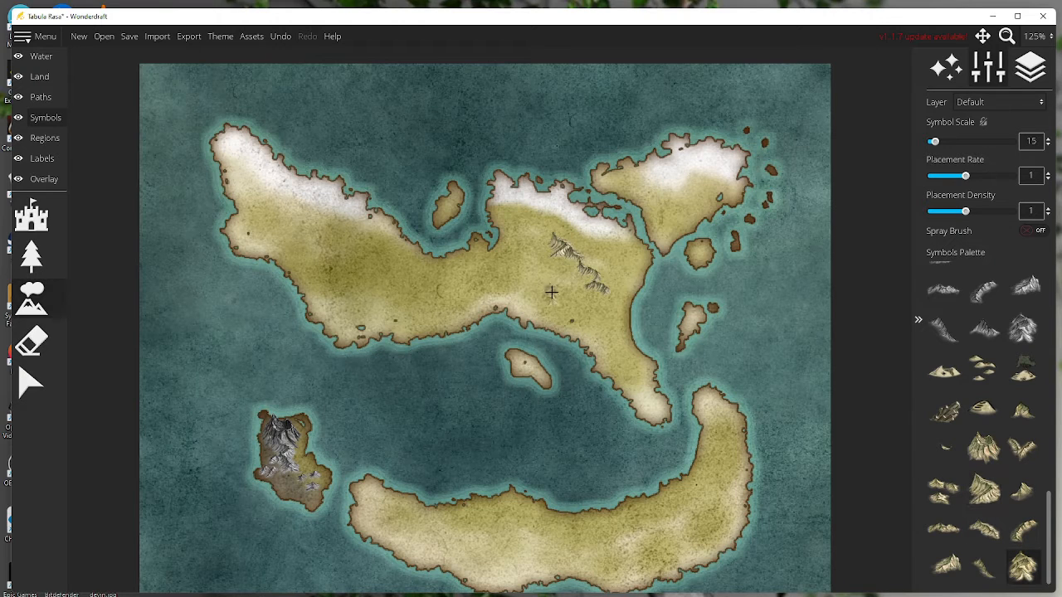
left_click_drag(569, 254, 540, 300)
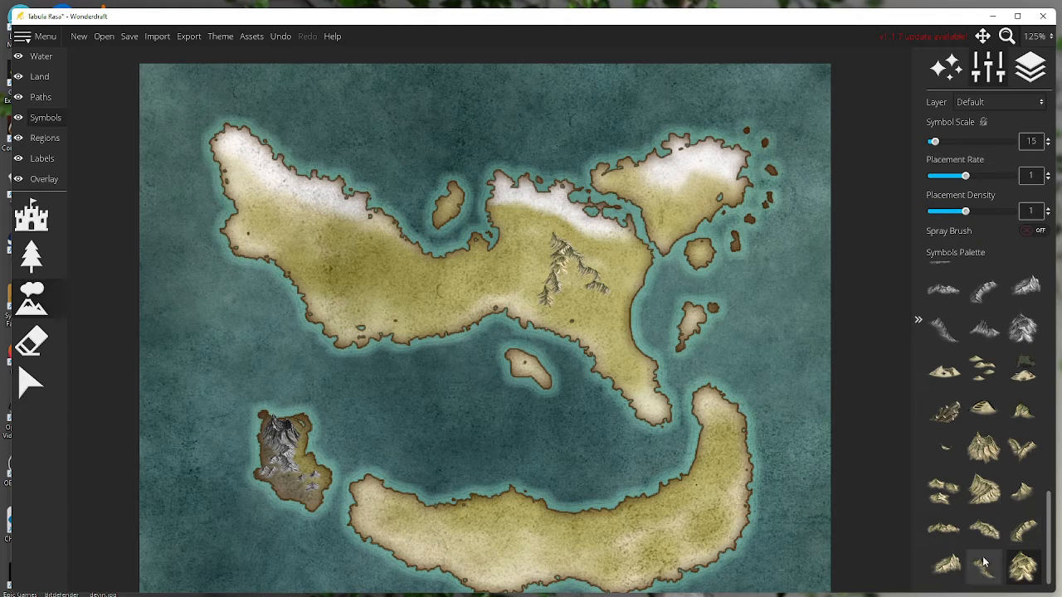
left_click(945, 568)
mouse_move(549, 242)
left_mouse_down()
mouse_move(512, 244)
mouse_move(486, 264)
left_mouse_up()
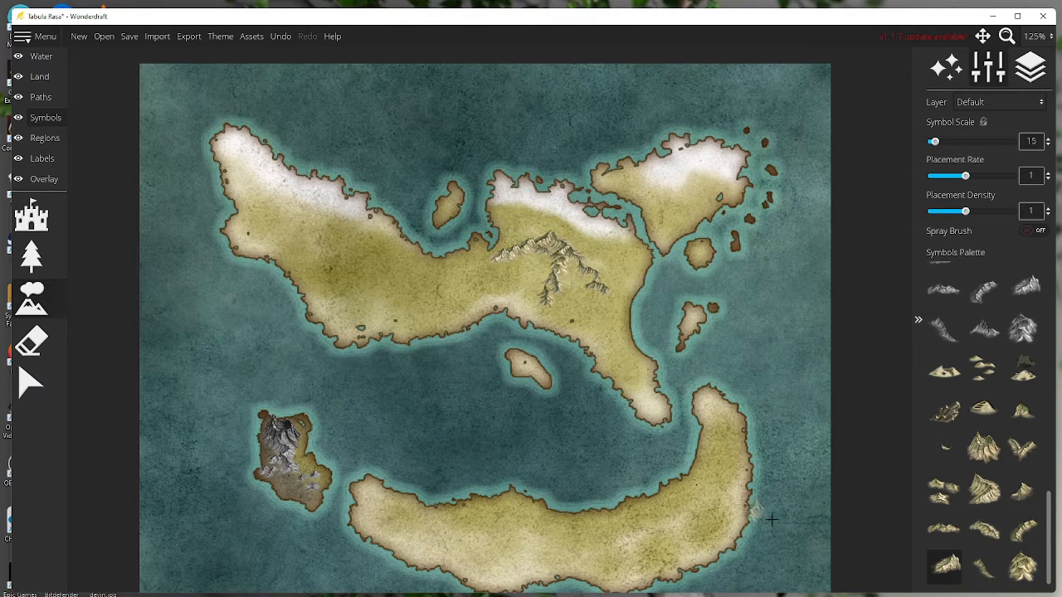
- Scatter small tan hills between and south of the central continent's ridges, and reduce the symbol scale to 10
left_click(982, 407)
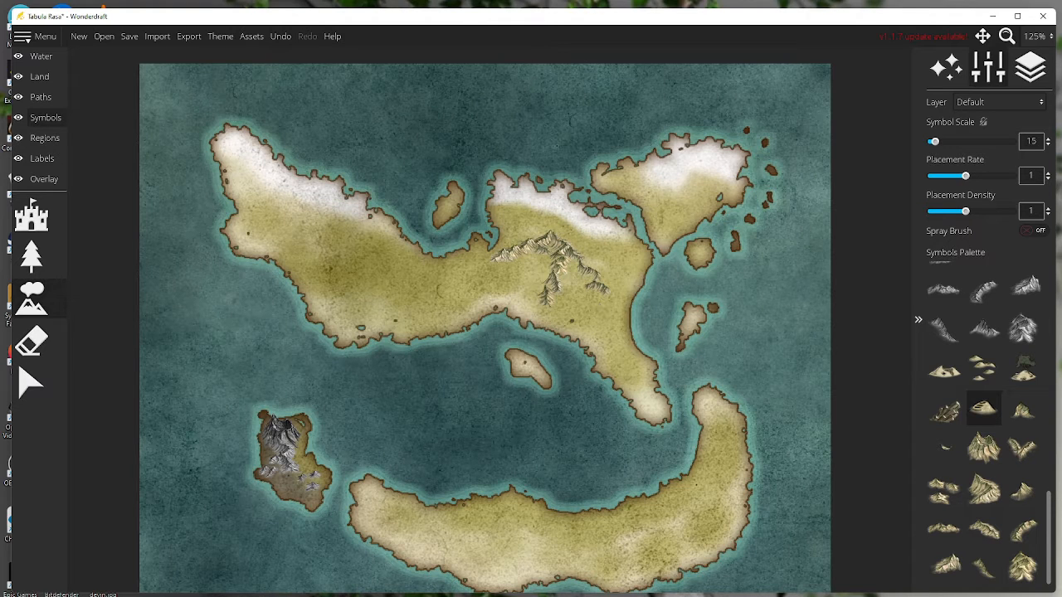
left_click(1035, 36)
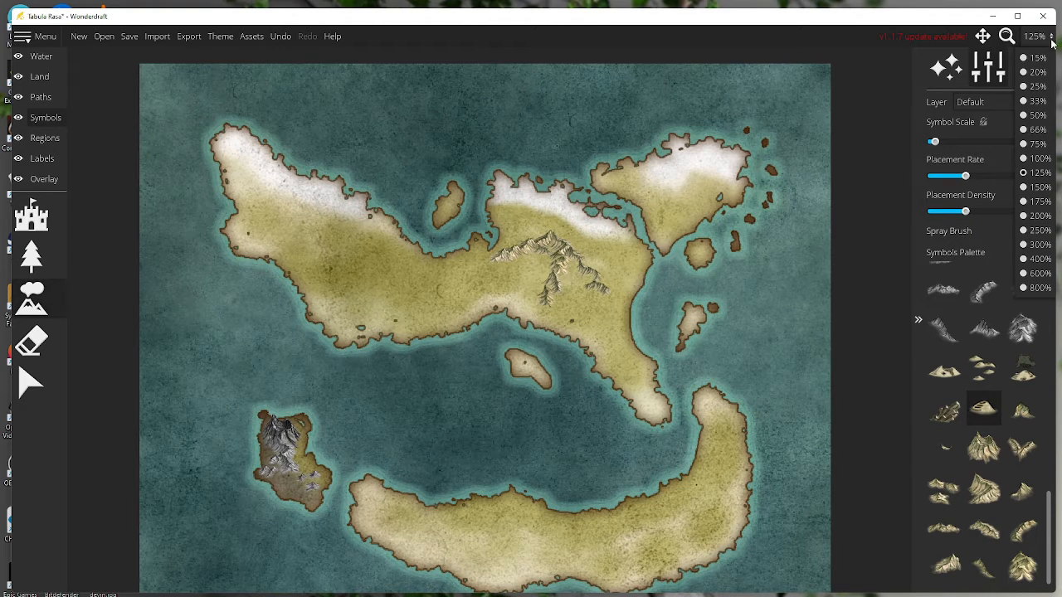
left_click(1037, 216)
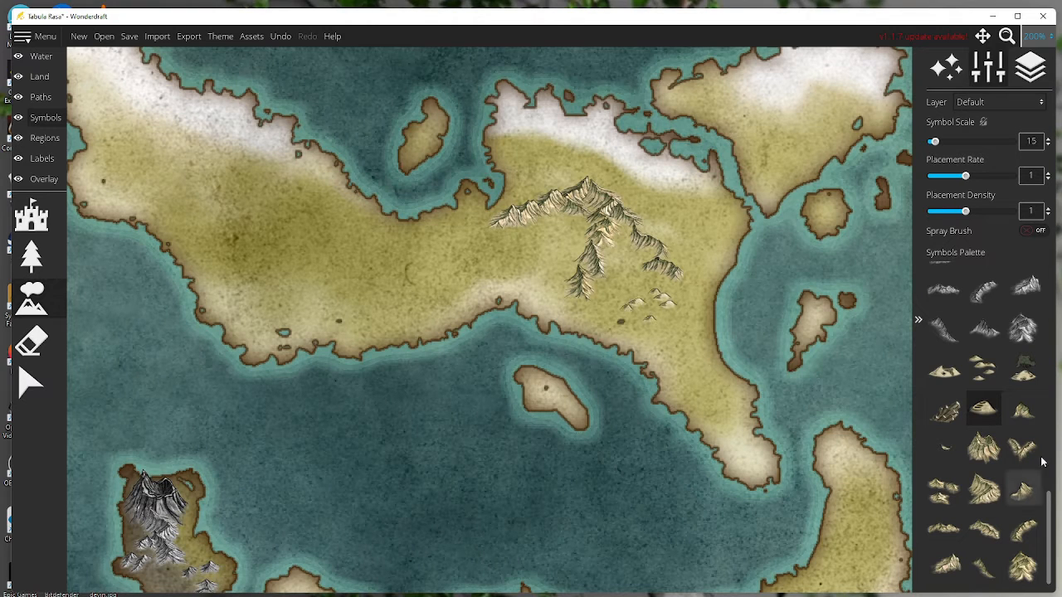
left_click(983, 367)
left_click(683, 302)
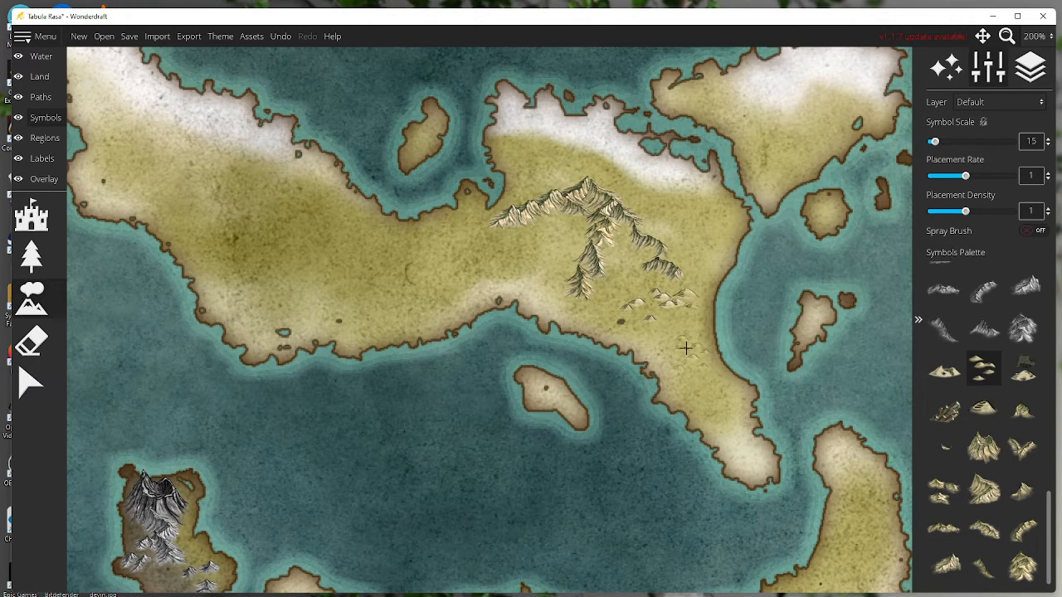
left_click(669, 334)
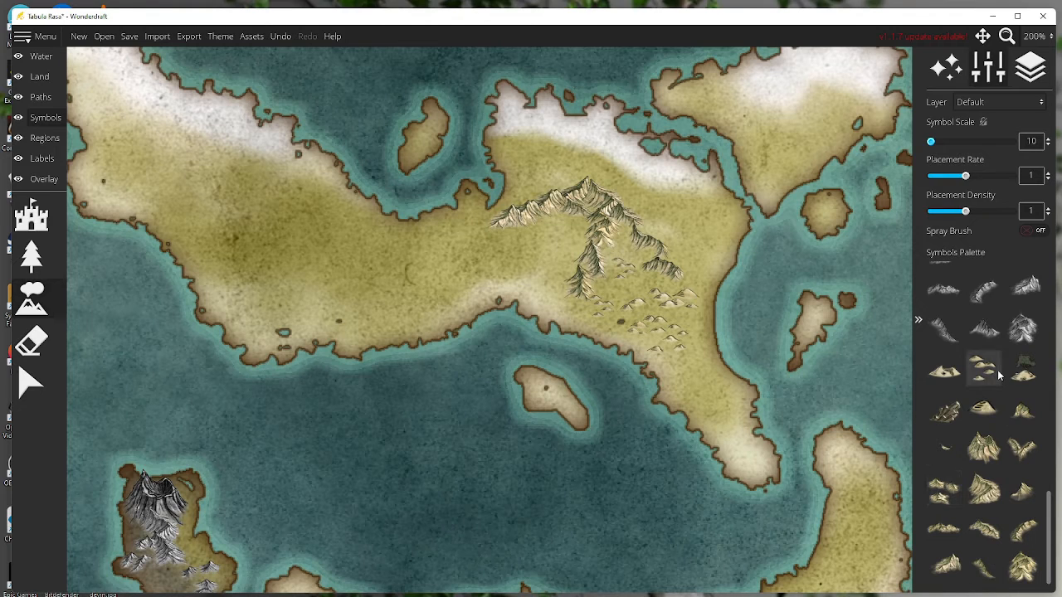
- Build a grey mountain range across the northeastern landmass along the snow's southern edge, at symbol scale 10
scroll(996, 365, "up", 2)
scroll(993, 380, "up", 1)
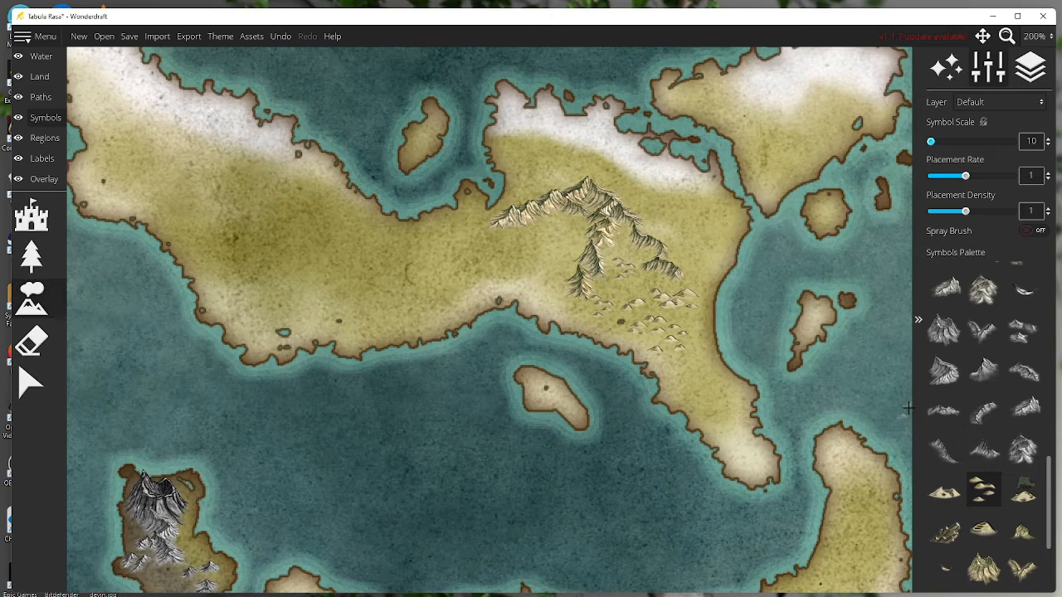
left_click(943, 410)
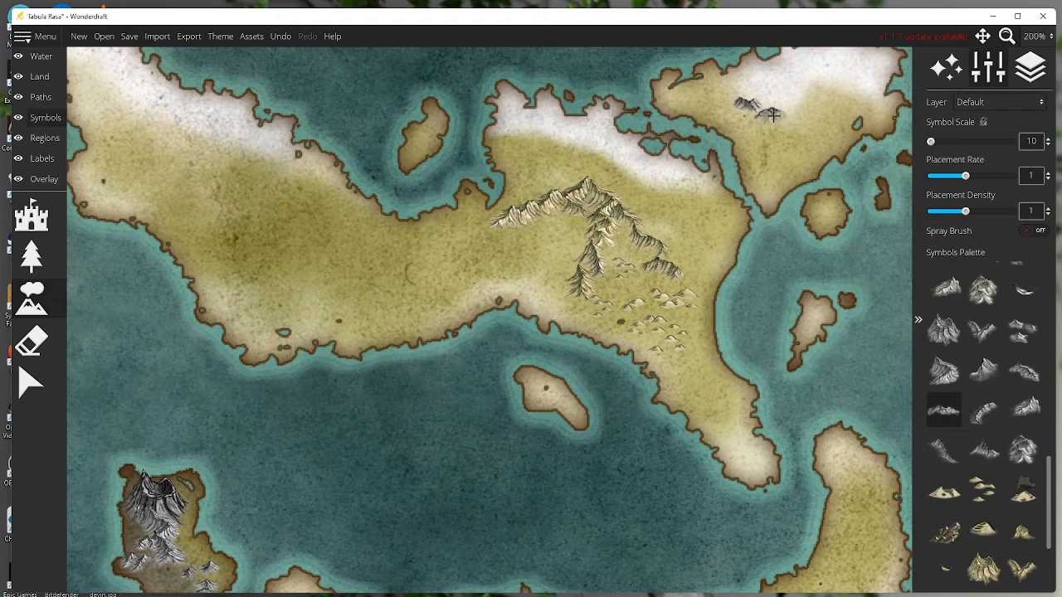
left_click(803, 105)
left_click(1026, 408)
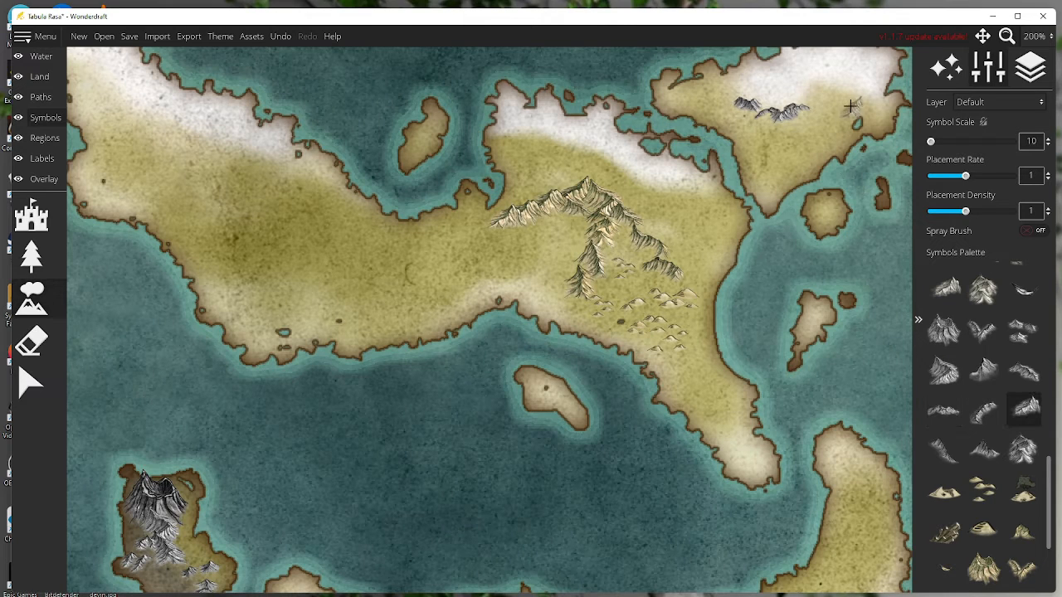
left_click(824, 94)
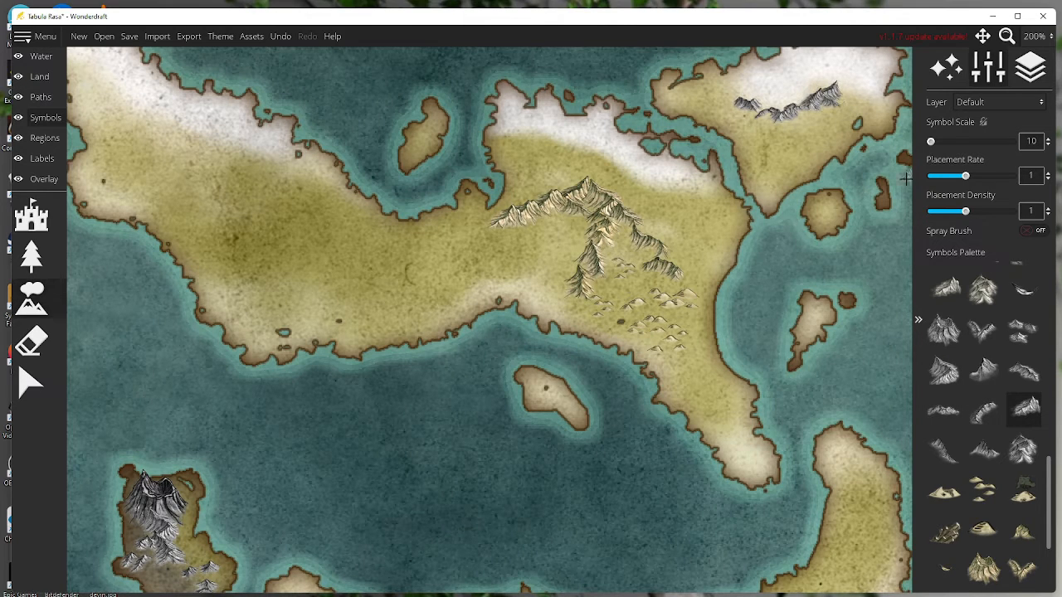
left_click(946, 373)
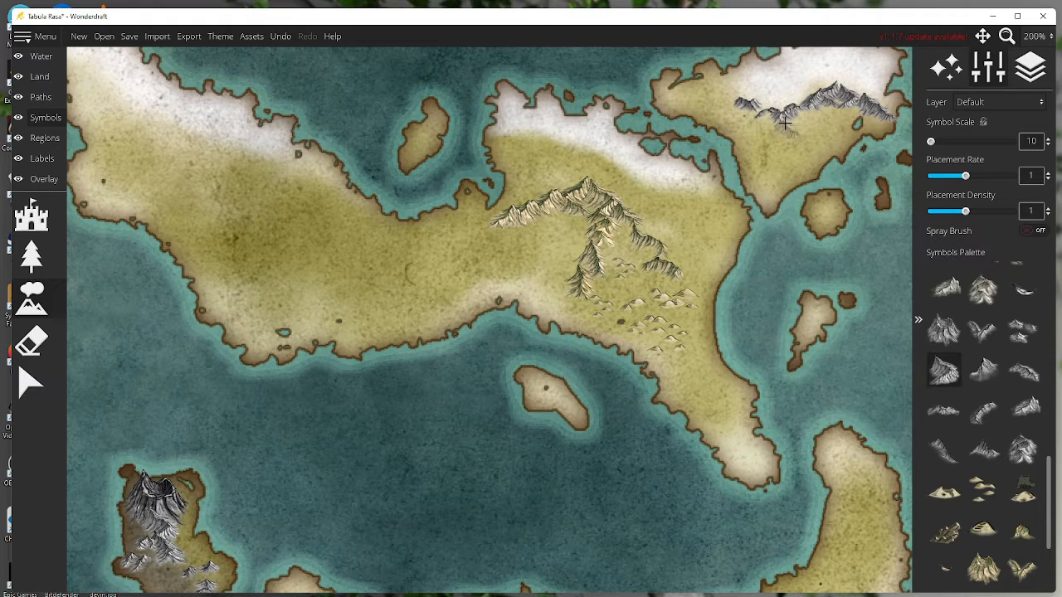
left_click(709, 74)
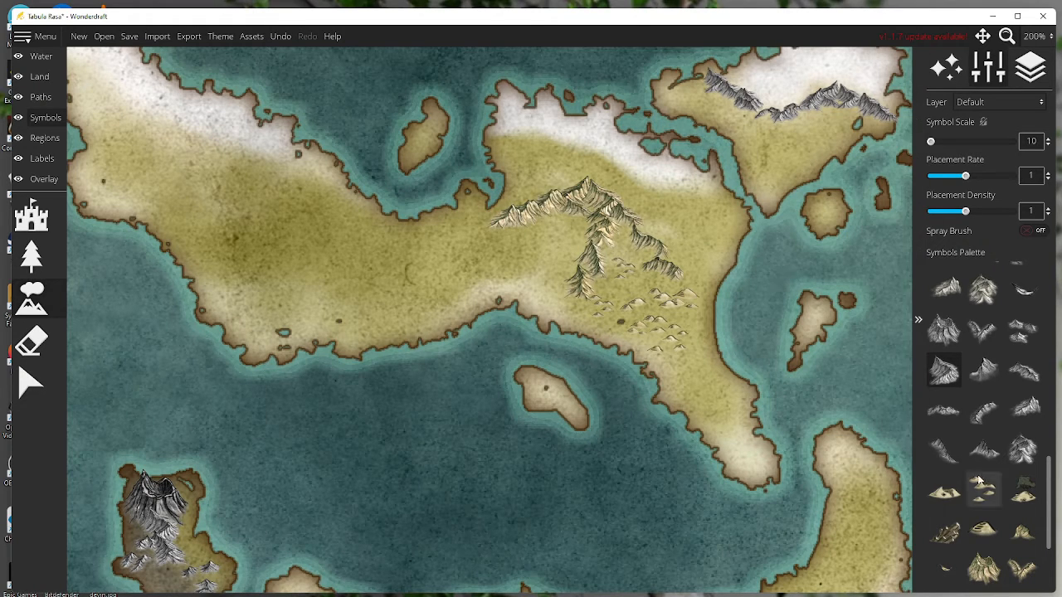
- Extend the northeastern range's western end with brownish-grey mountains and add clusters of small peaks south of the range
scroll(1001, 329, "up", 1)
scroll(1000, 331, "up", 2)
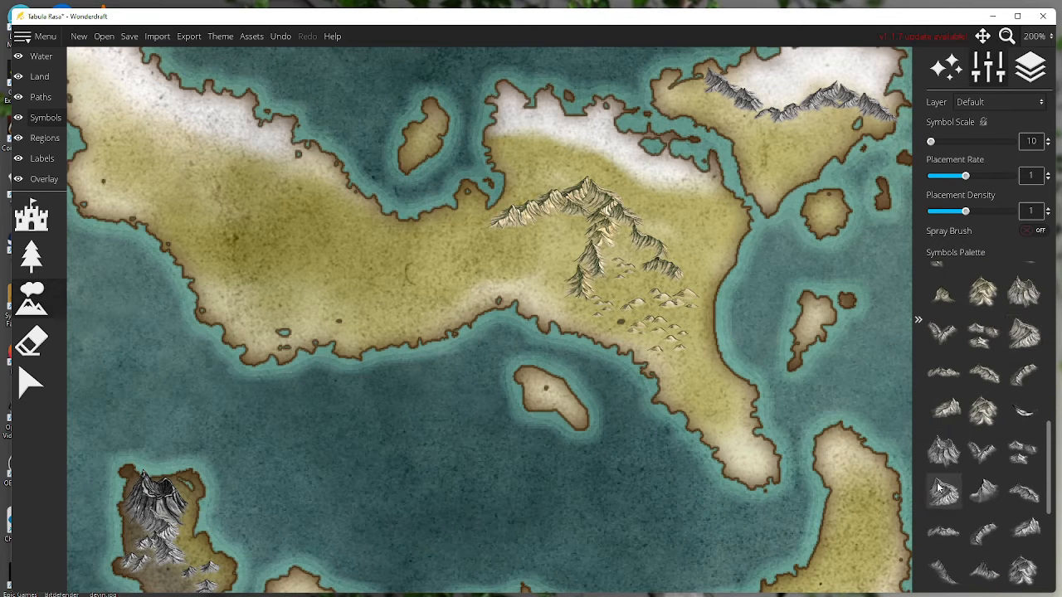
left_click(947, 412)
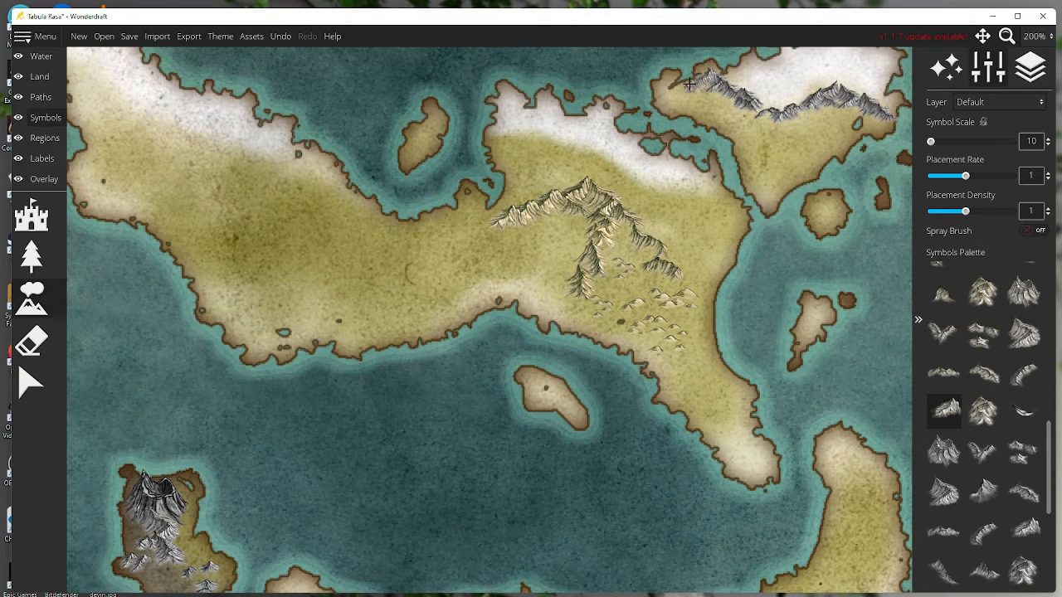
left_click(986, 342)
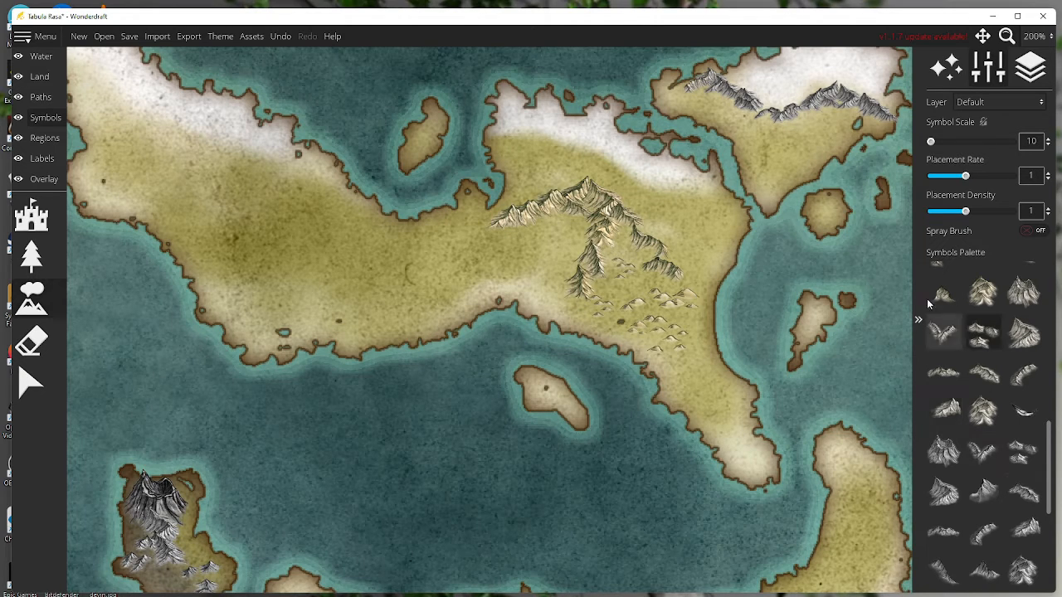
left_click(840, 121)
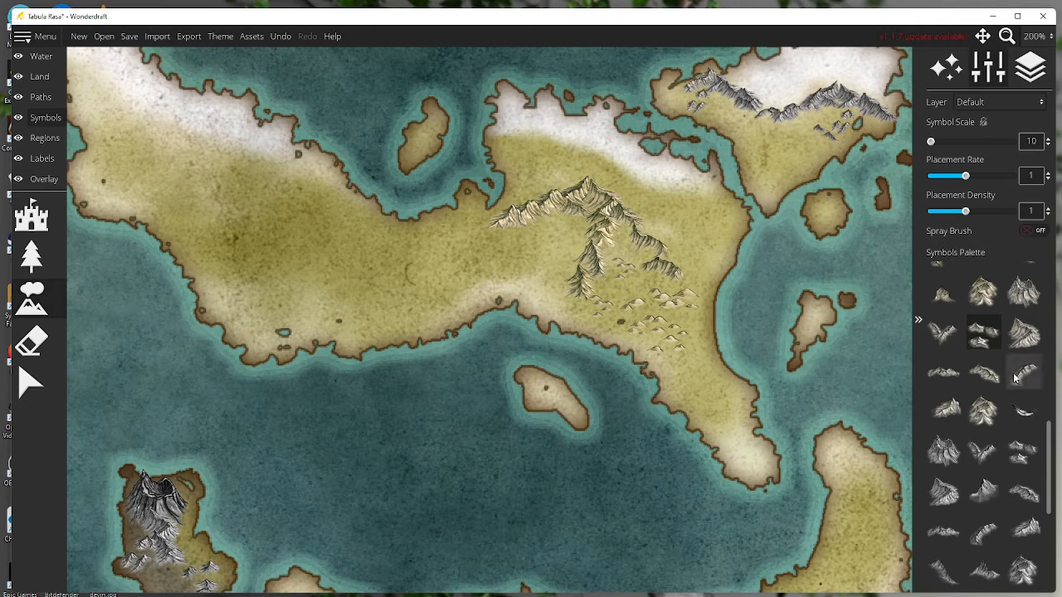
scroll(1012, 373, "up", 4)
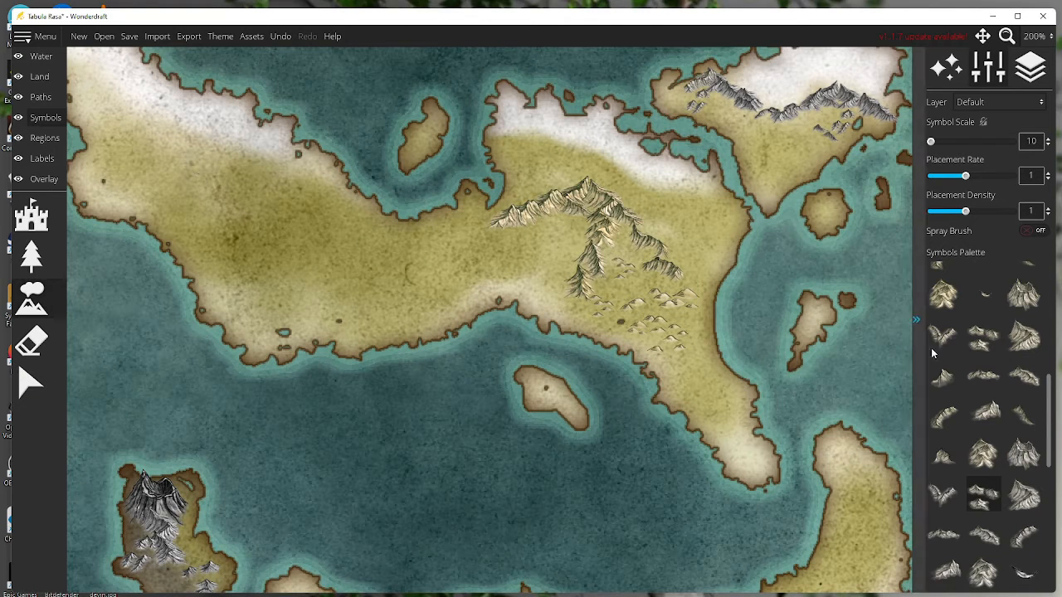
- Build a grey mountain range along the snow's southern edge on the western landmass, curving southwest at its western end
left_click(1031, 344)
left_click_drag(193, 133, 281, 166)
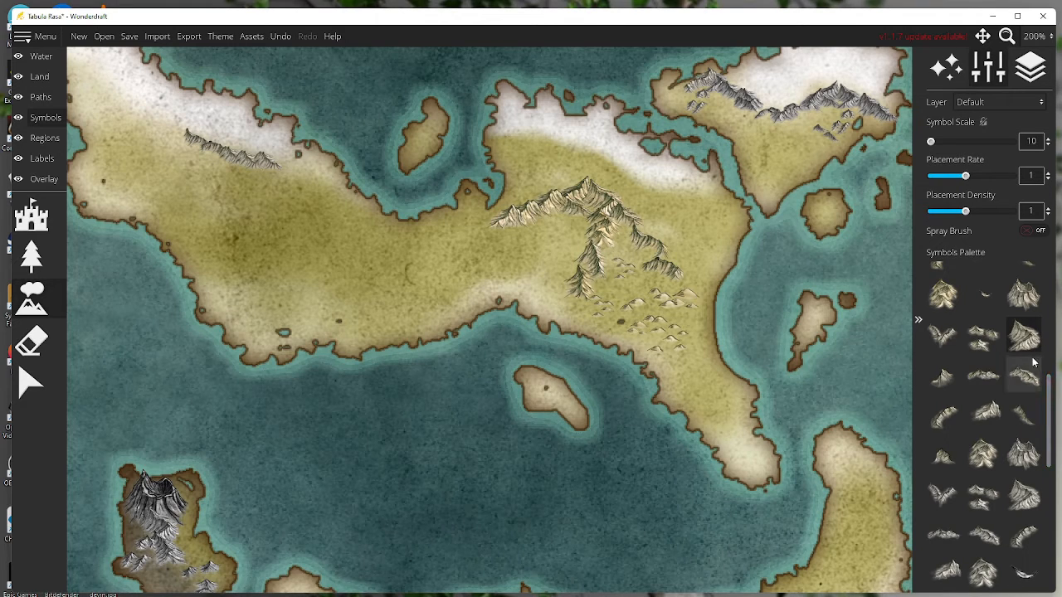
left_click(986, 381)
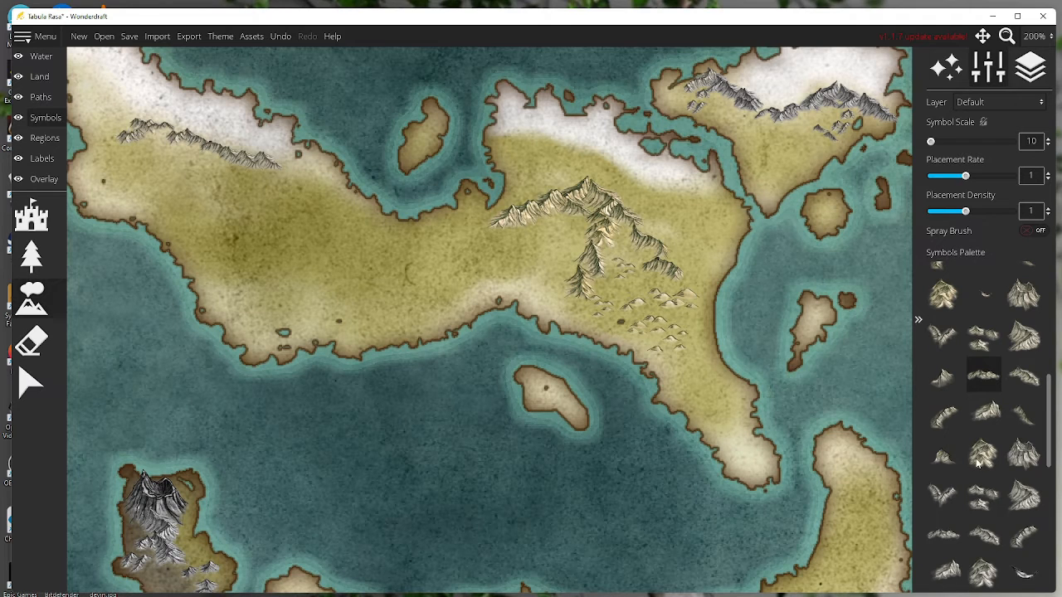
left_click(993, 418)
left_click(124, 135)
left_click(102, 157)
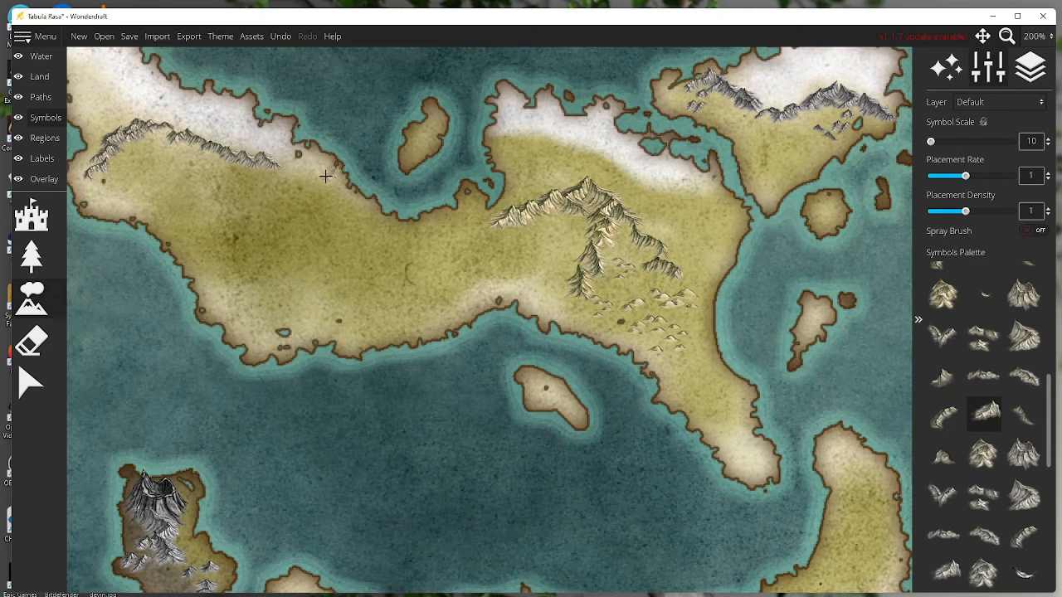
- Extend the western landmass's grey range eastward and southeast along the coast with small mountain ridges
left_click(287, 164)
left_click(305, 159)
left_click(1025, 387)
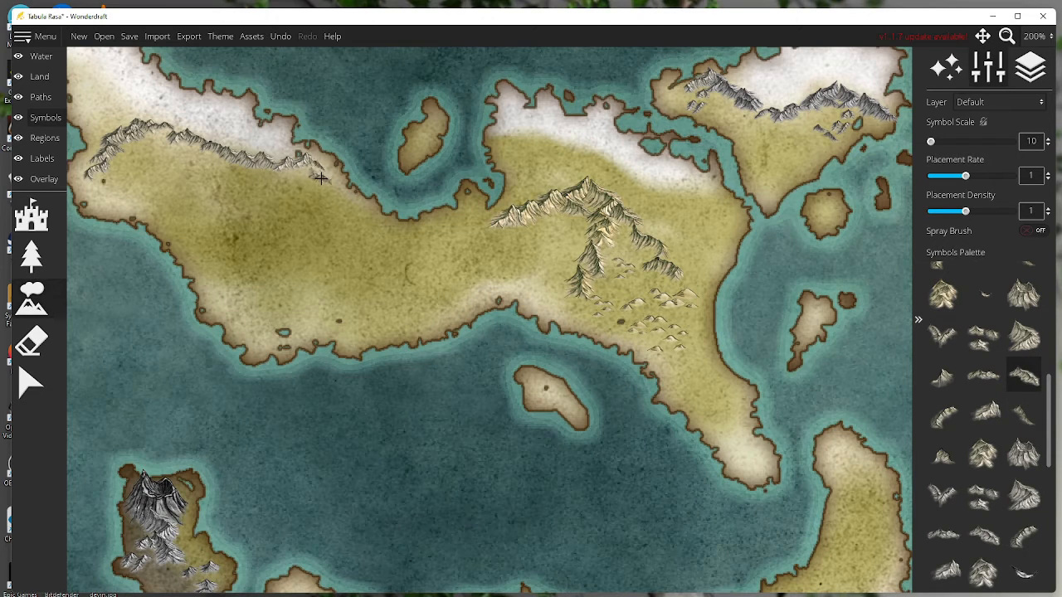
left_click(322, 177)
left_click(336, 194)
left_click(348, 206)
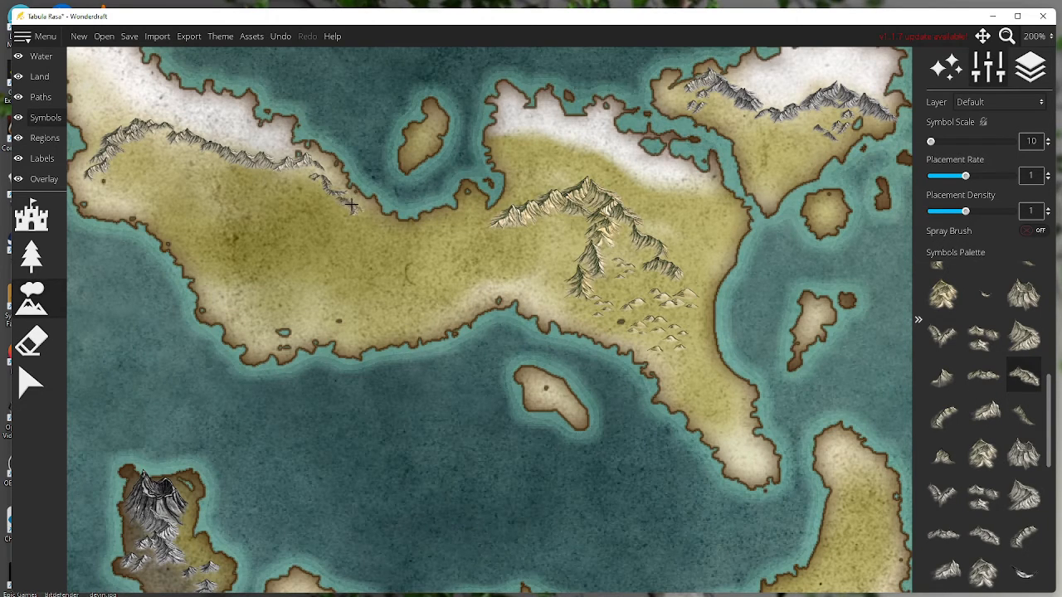
- Branch a small grey ridge southeast from the western end of the western landmass's range
left_click(131, 162)
left_click(151, 175)
left_click(170, 185)
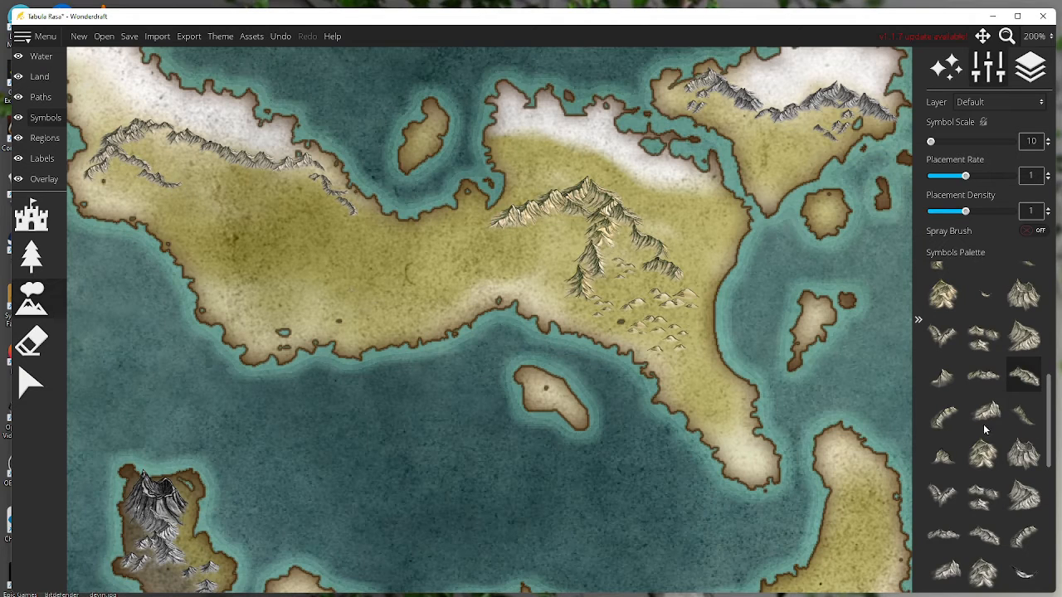
- Lengthen the central continent's southeastern ridge and branch a small grey ridge northeast toward the coast, at symbol scale 10
scroll(235, 219, "up", 2)
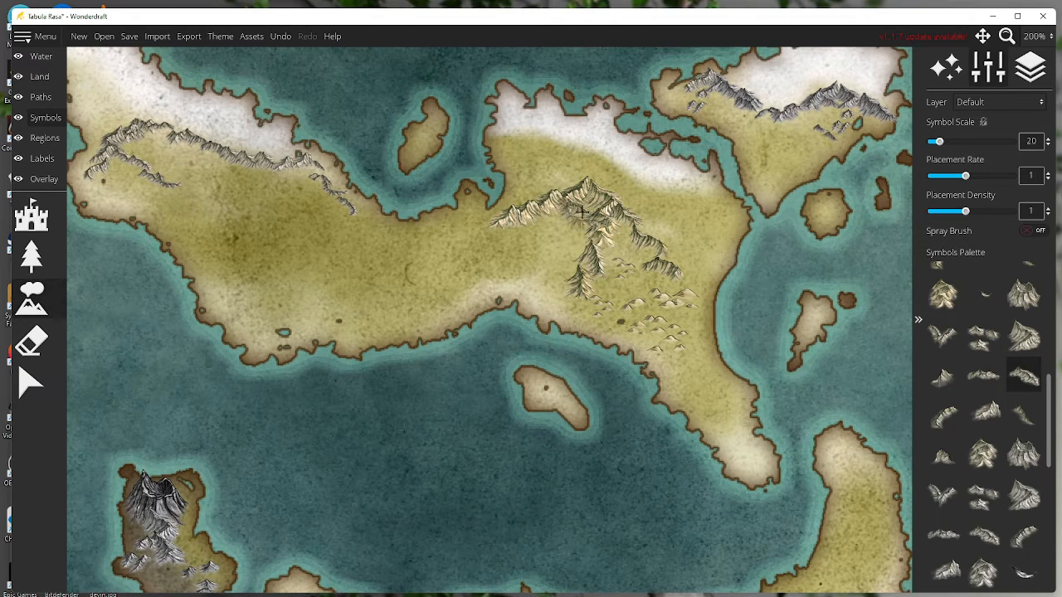
scroll(585, 212, "down", 2)
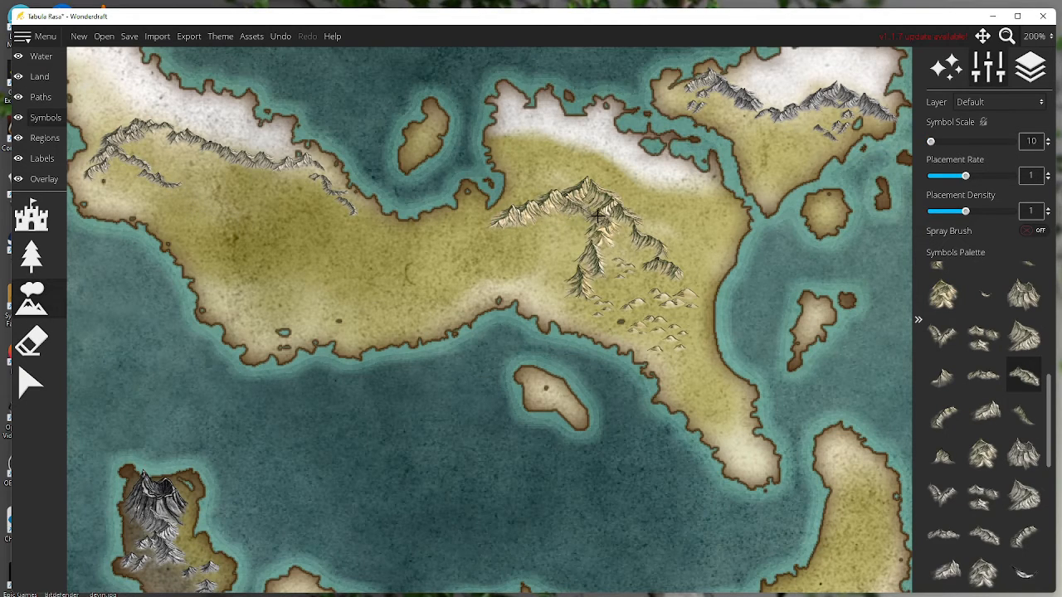
left_click(687, 276)
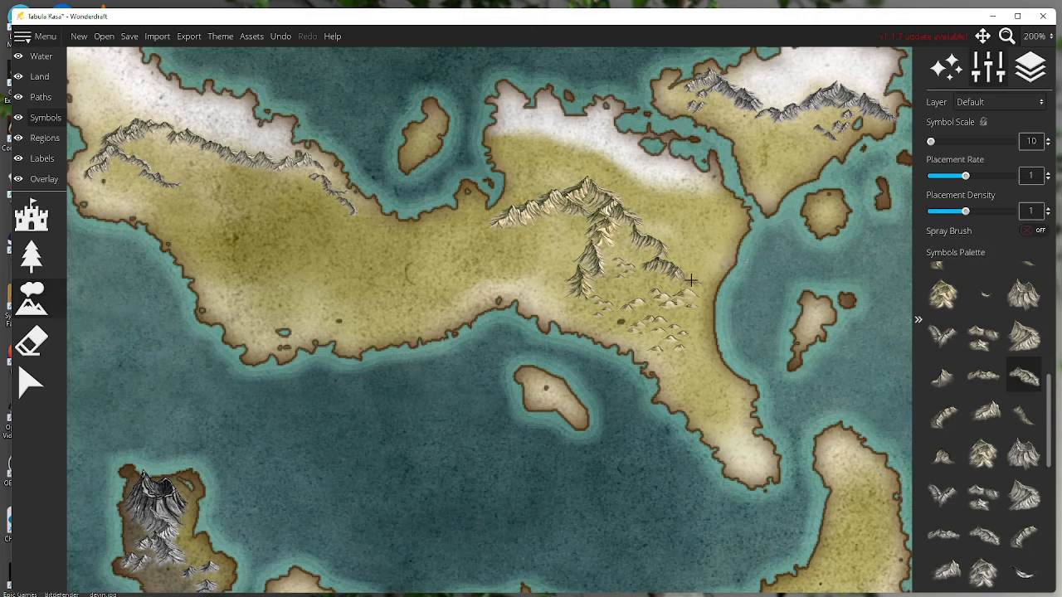
left_click(944, 415)
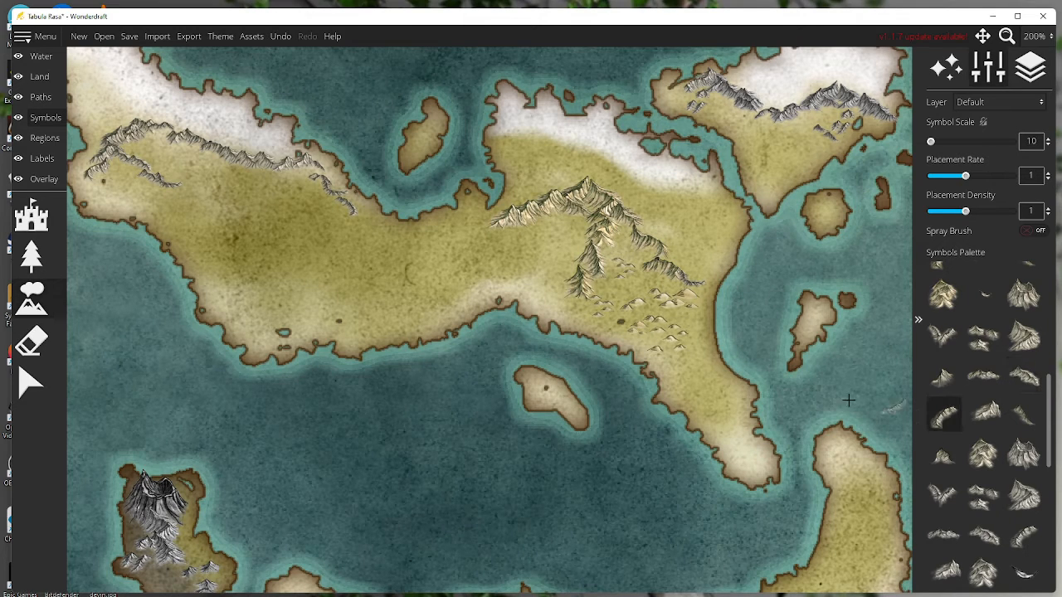
left_click(695, 205)
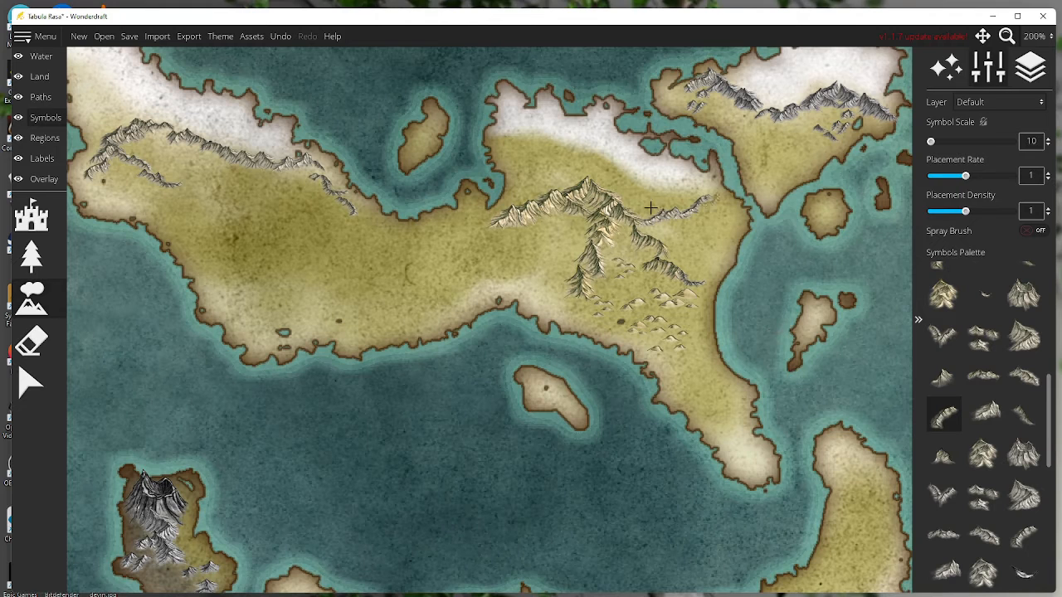
- Paint a dark green forest between the central continent's northeastern and southeastern ridges, raising the placement density to 1.65
left_click(31, 262)
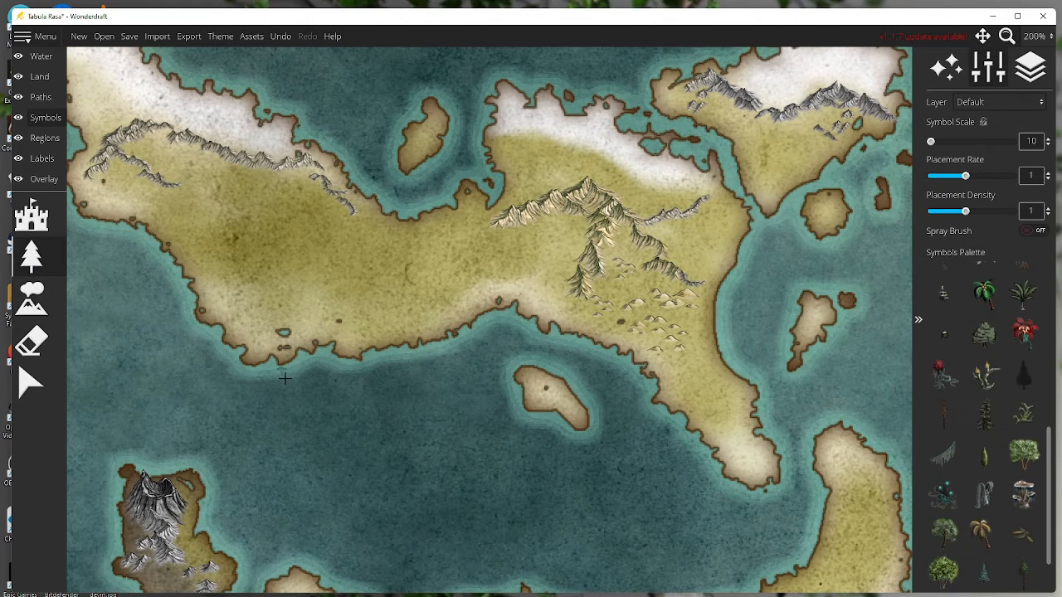
left_click(1031, 66)
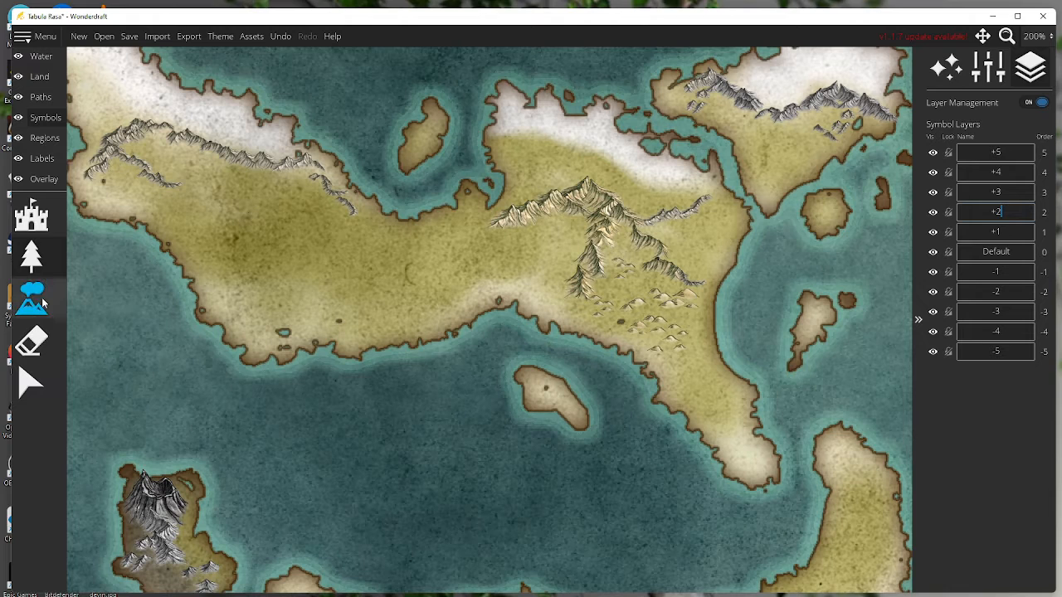
left_click(32, 257)
scroll(992, 362, "down", 1)
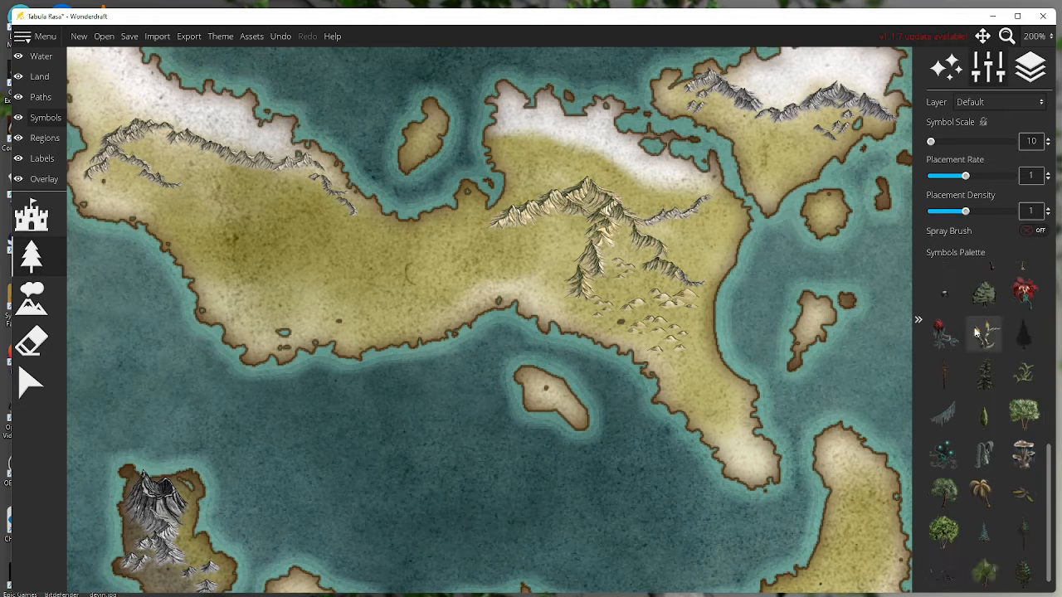
left_click(984, 293)
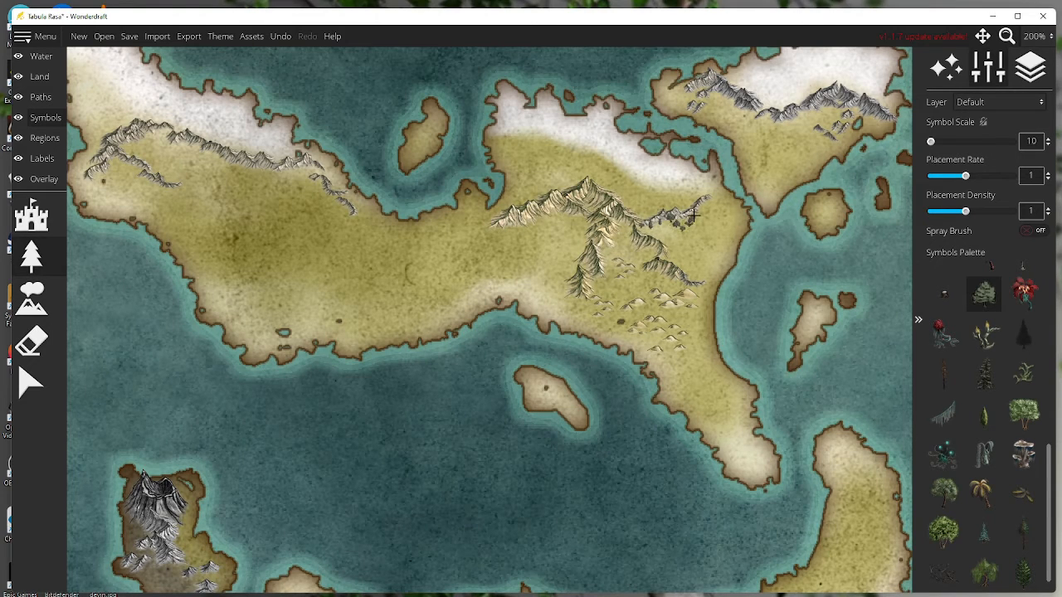
left_click_drag(716, 214, 666, 234)
left_click_drag(971, 214, 983, 215)
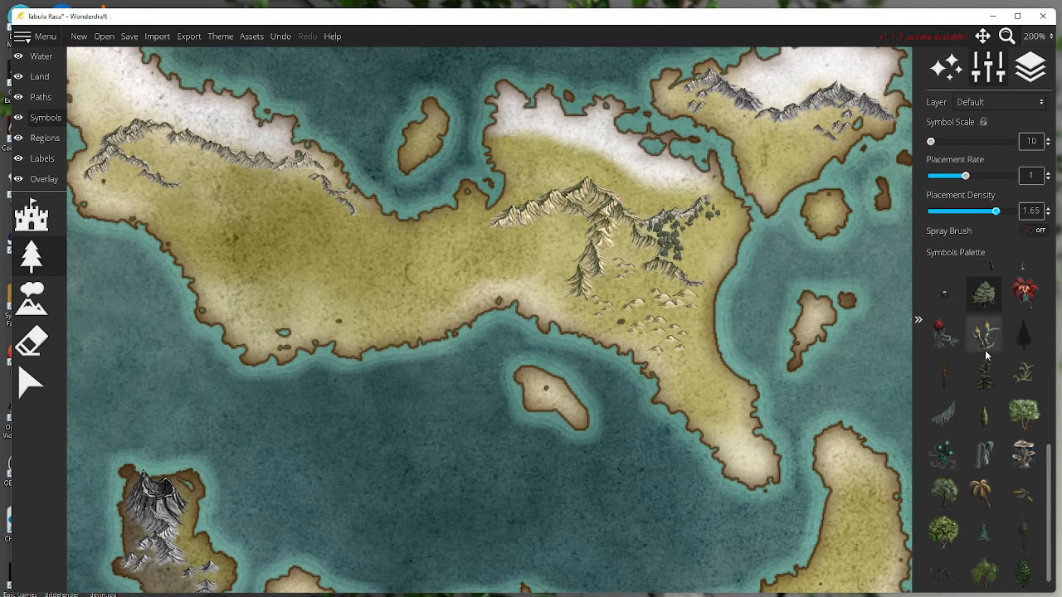
- Mix reddish-brown autumn trees into the central continent's forest and fill its northeastern end with them
scroll(987, 352, "up", 3)
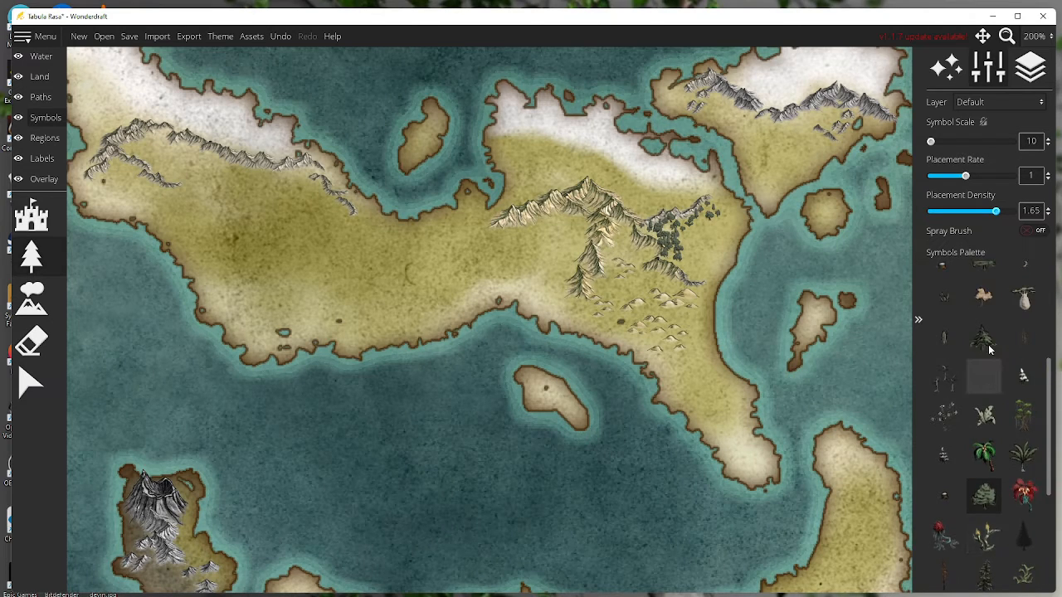
scroll(984, 332, "up", 2)
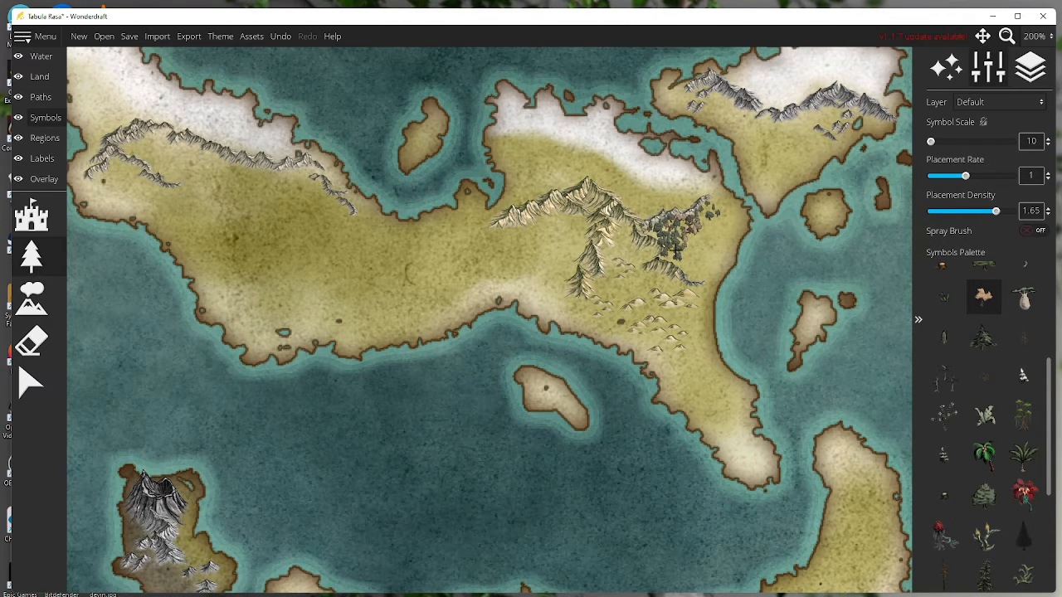
left_click(1037, 35)
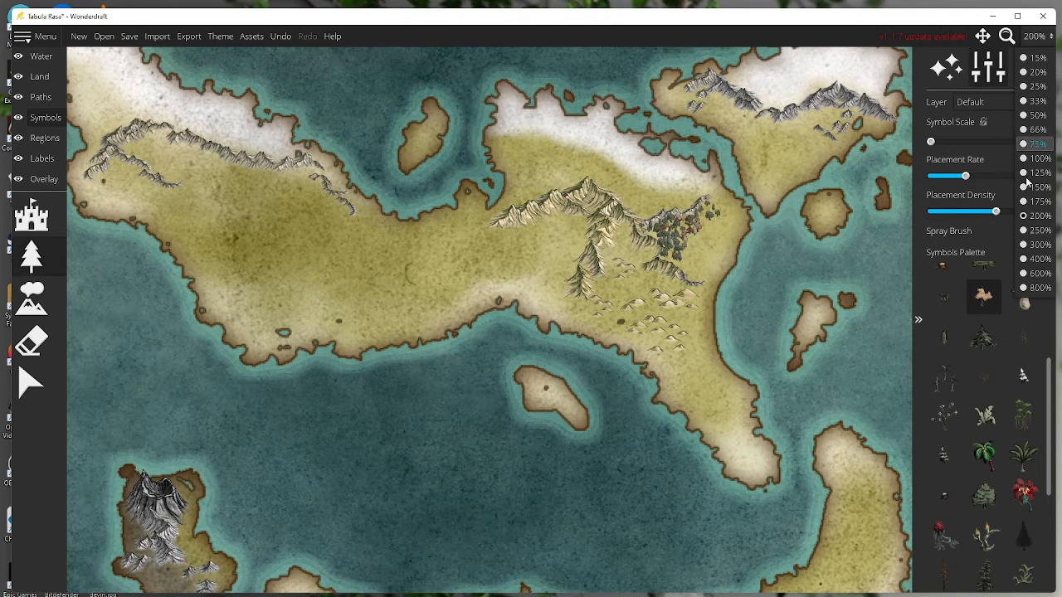
left_click(1040, 245)
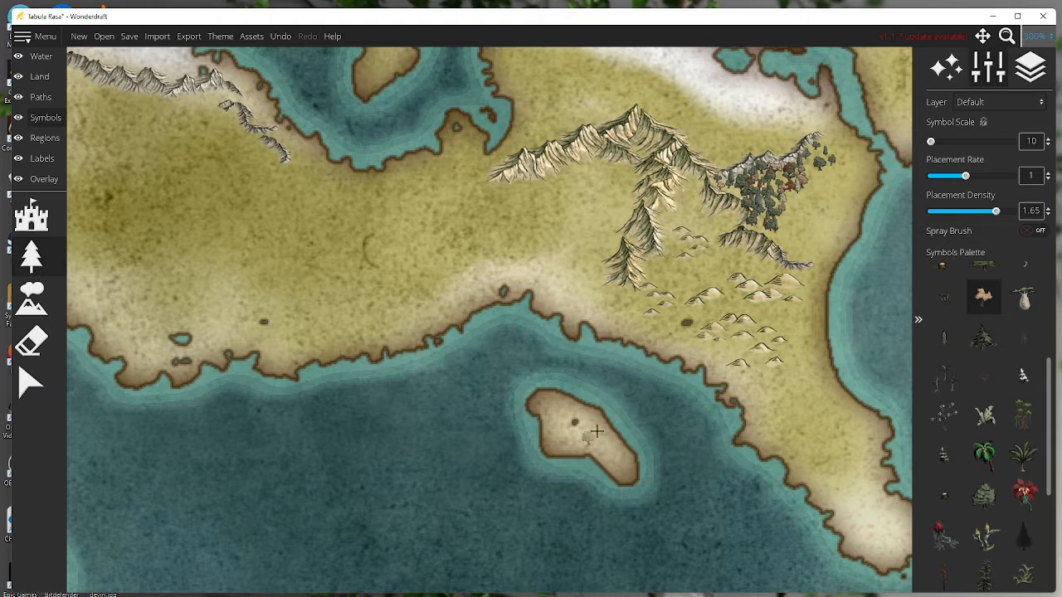
left_click_drag(800, 220, 626, 321)
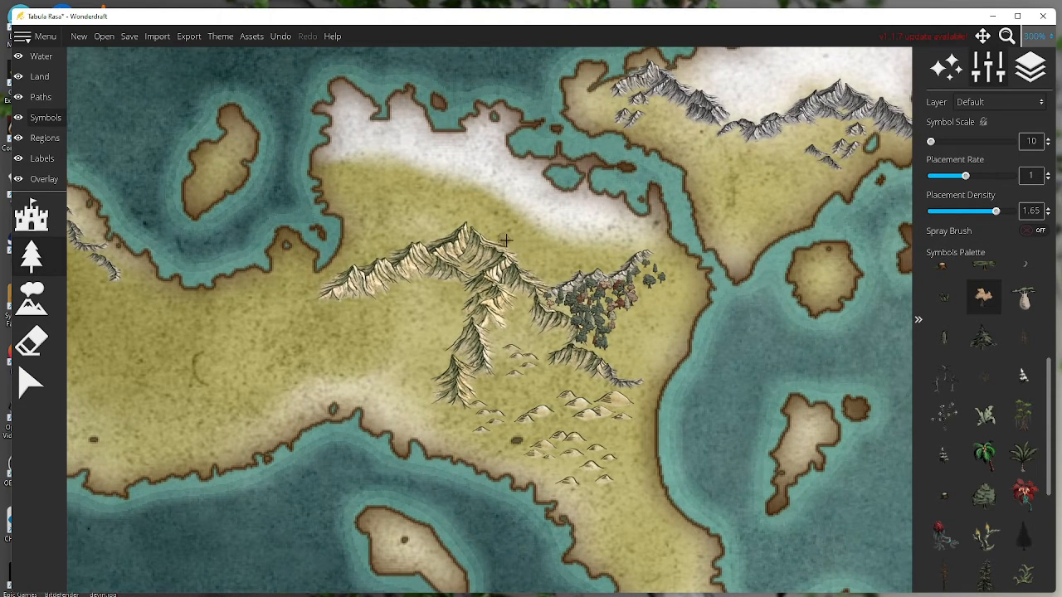
left_click_drag(645, 287, 661, 283)
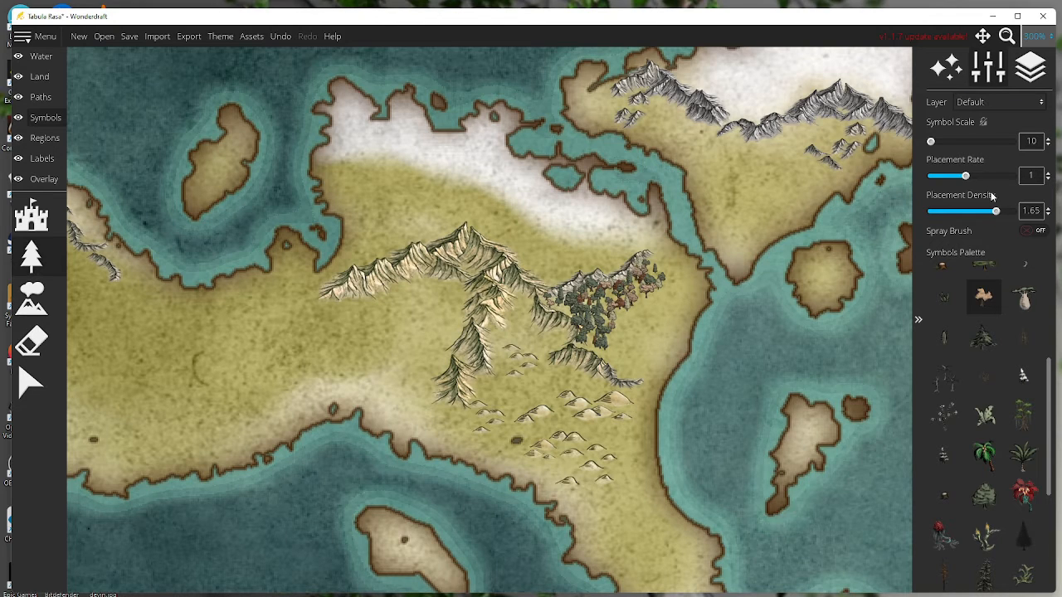
- Switch symbol placement to layer +2 and paint dark pines along the western and northeastern edges of the forest
left_click(1009, 102)
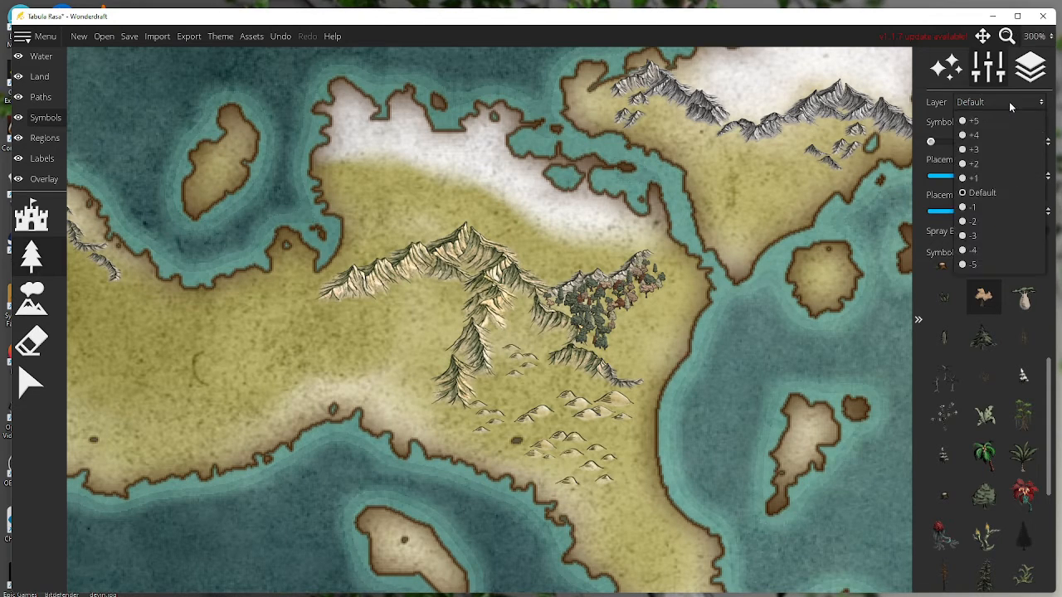
left_click(992, 166)
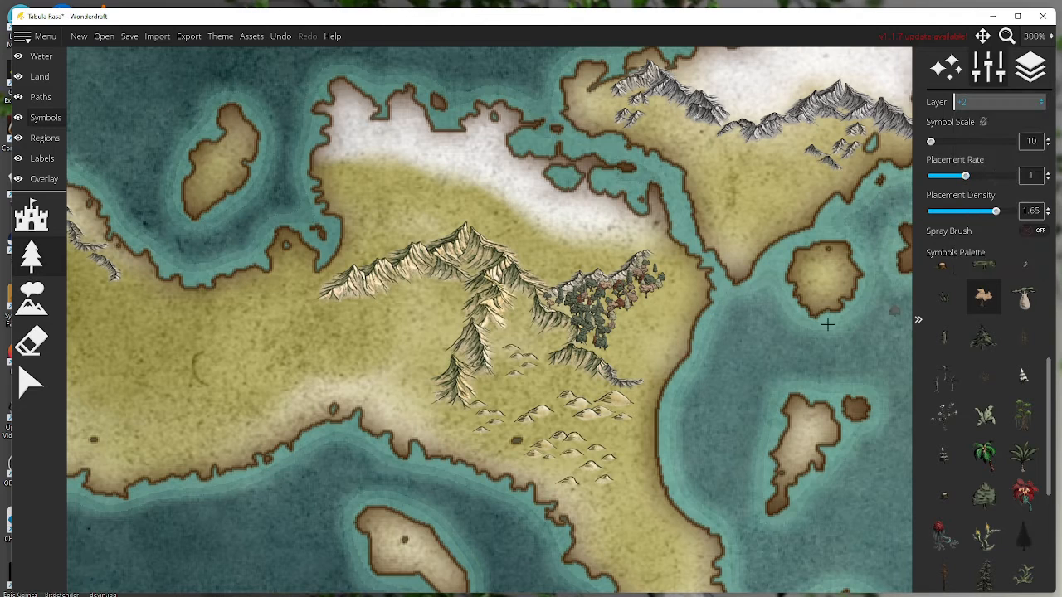
left_click(31, 255)
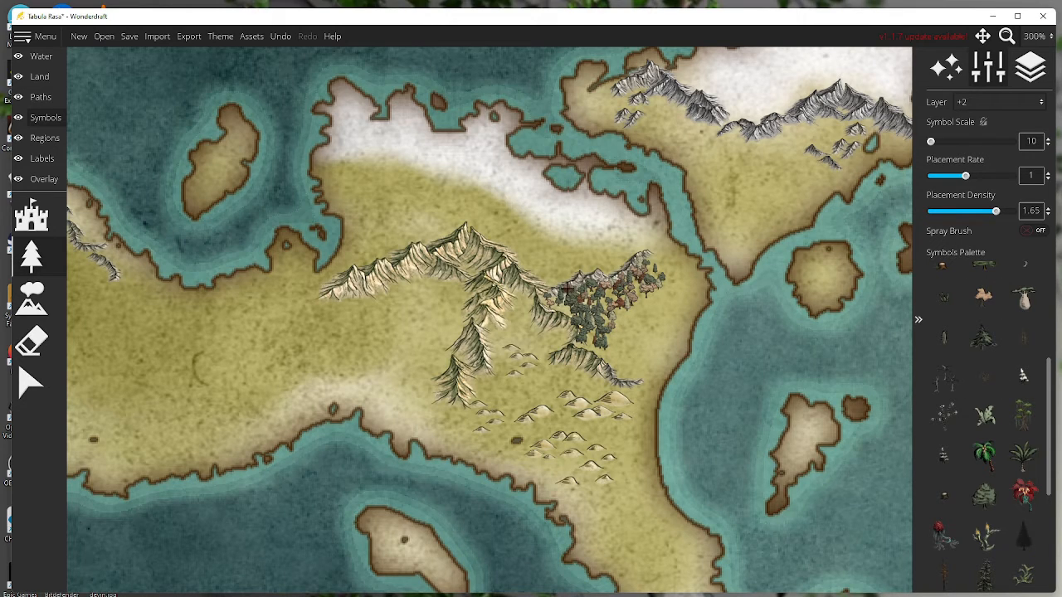
left_click(984, 496)
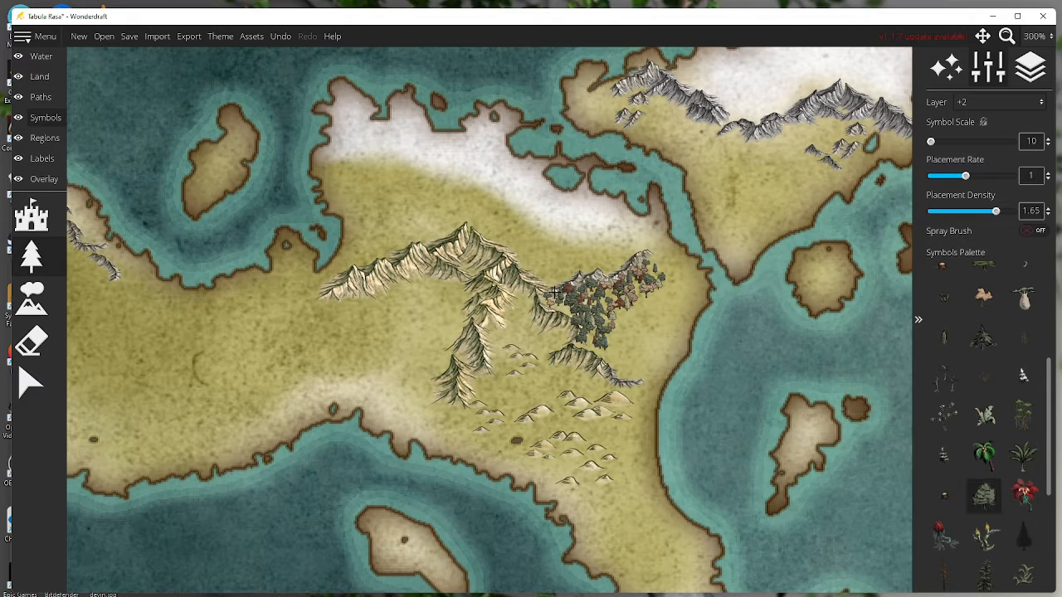
scroll(998, 531, "down", 3)
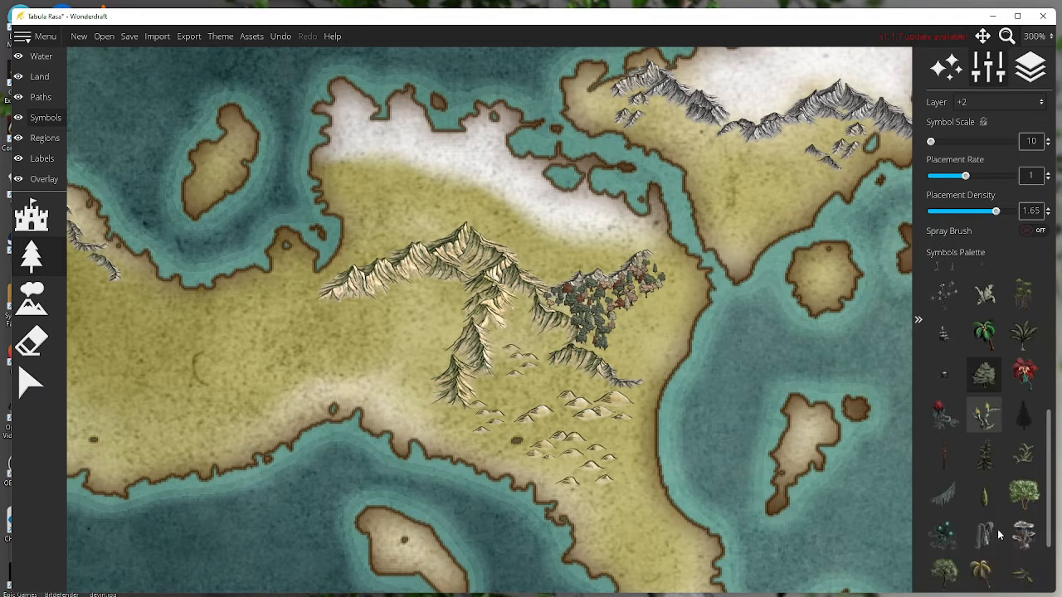
scroll(998, 529, "down", 2)
scroll(997, 528, "up", 4)
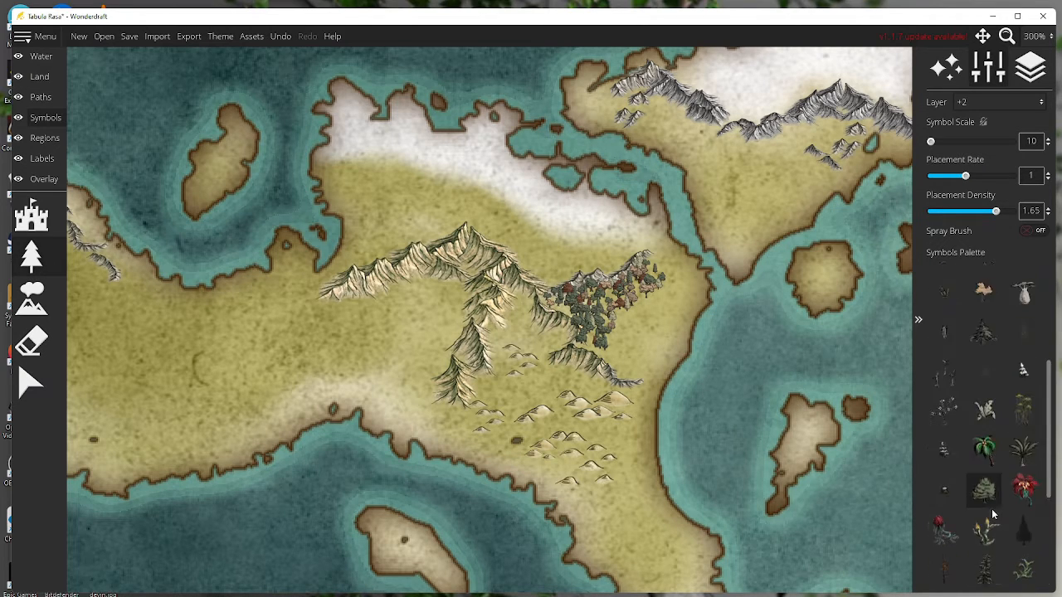
scroll(991, 506, "up", 3)
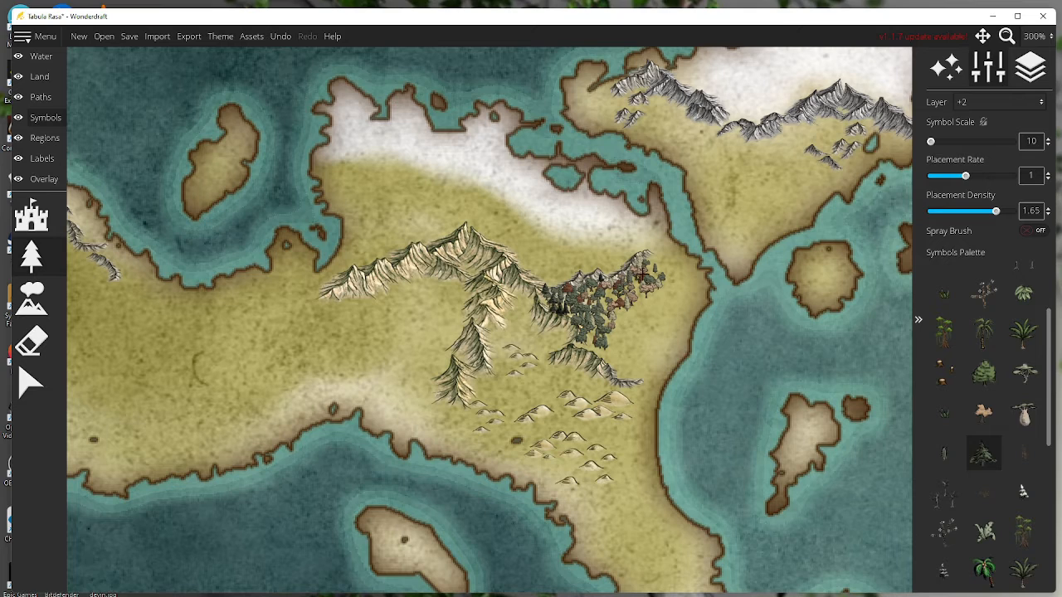
mouse_move(613, 287)
left_mouse_down()
mouse_move(614, 310)
mouse_move(670, 280)
mouse_move(663, 266)
left_mouse_up()
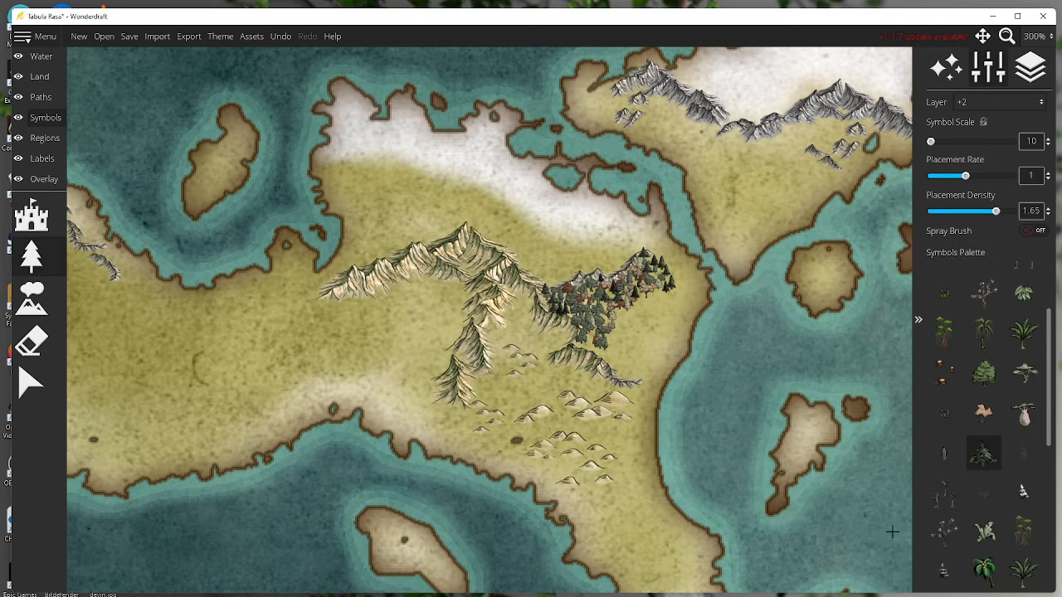
- At symbol scale 15, paint a band of dark pines along the central continent's snow edge and thicken its eastern part with snowy pines
scroll(775, 213, "up", 1, "ctrl")
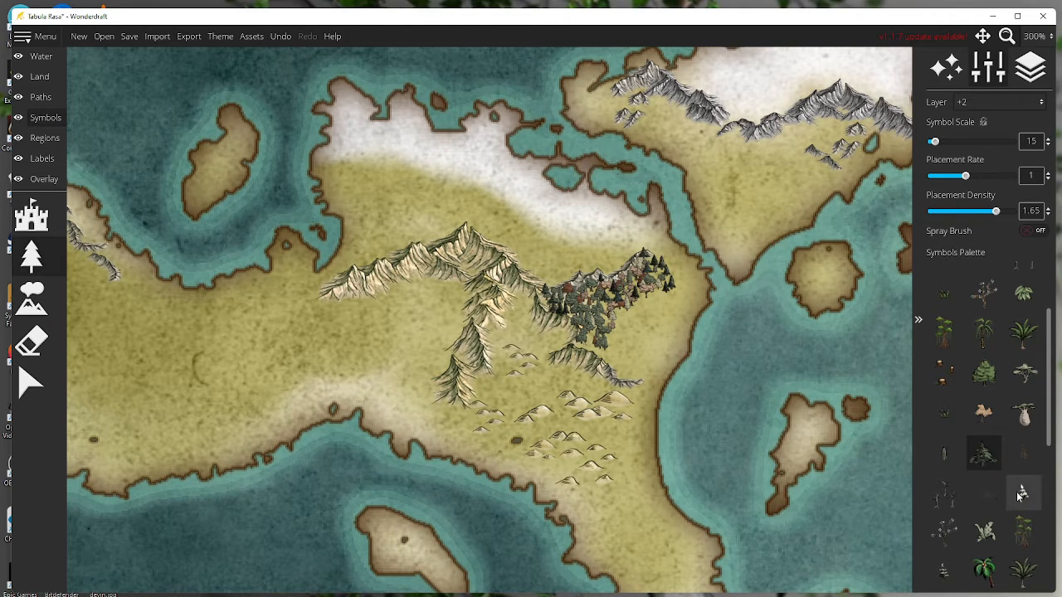
scroll(1021, 490, "down", 1)
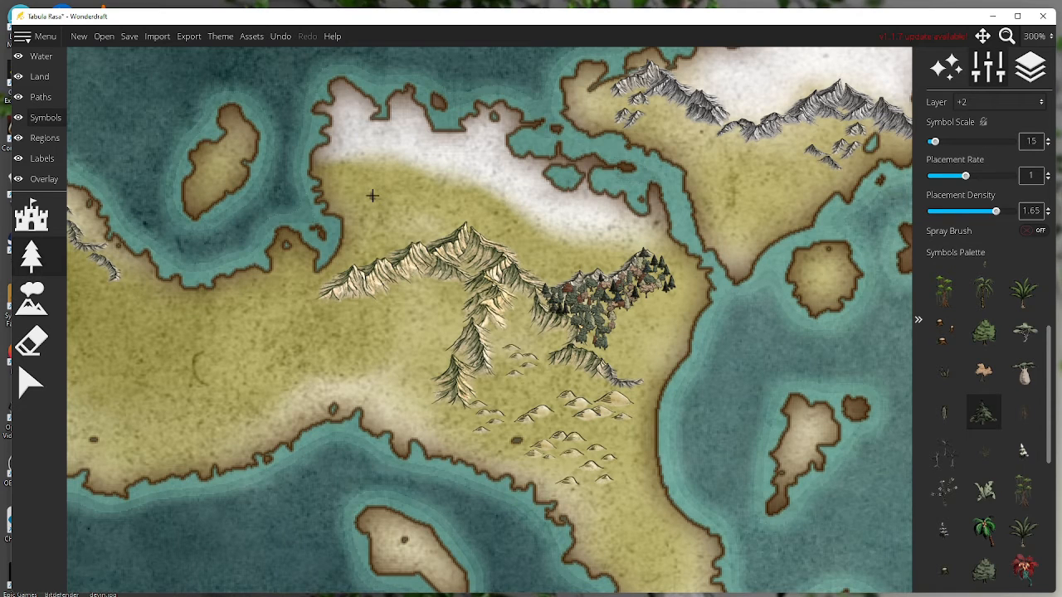
mouse_move(372, 196)
left_mouse_down()
mouse_move(421, 187)
mouse_move(521, 236)
mouse_move(610, 254)
mouse_move(626, 242)
mouse_move(670, 256)
left_mouse_up()
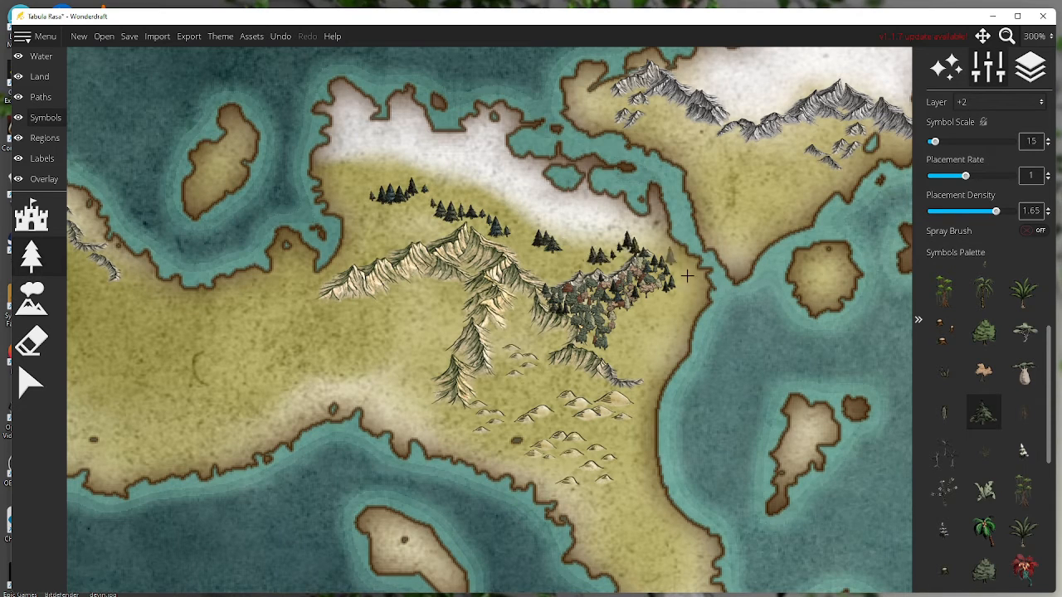
left_click(944, 531)
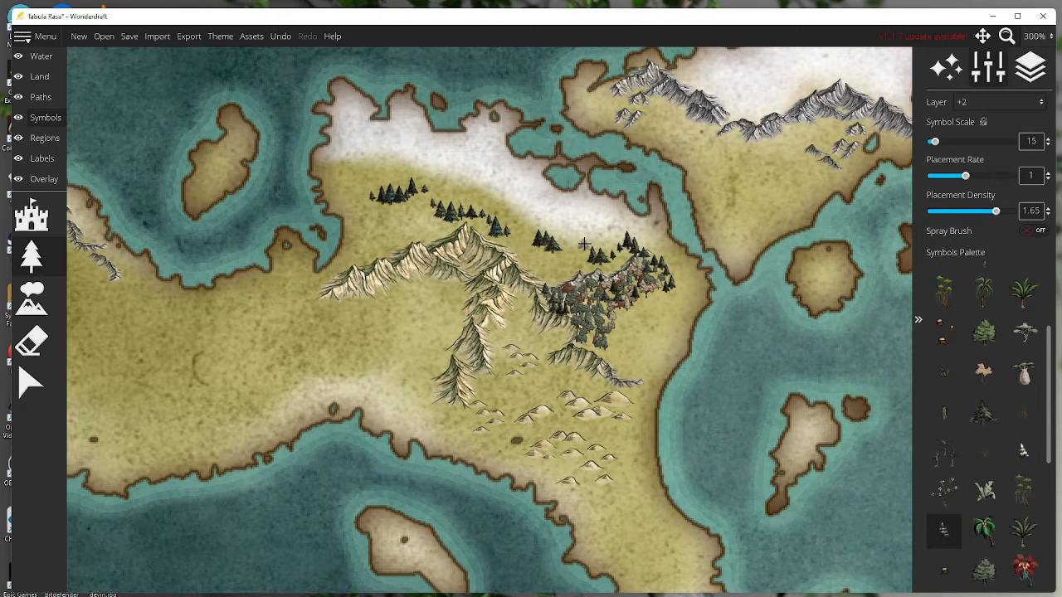
left_click_drag(564, 239, 614, 240)
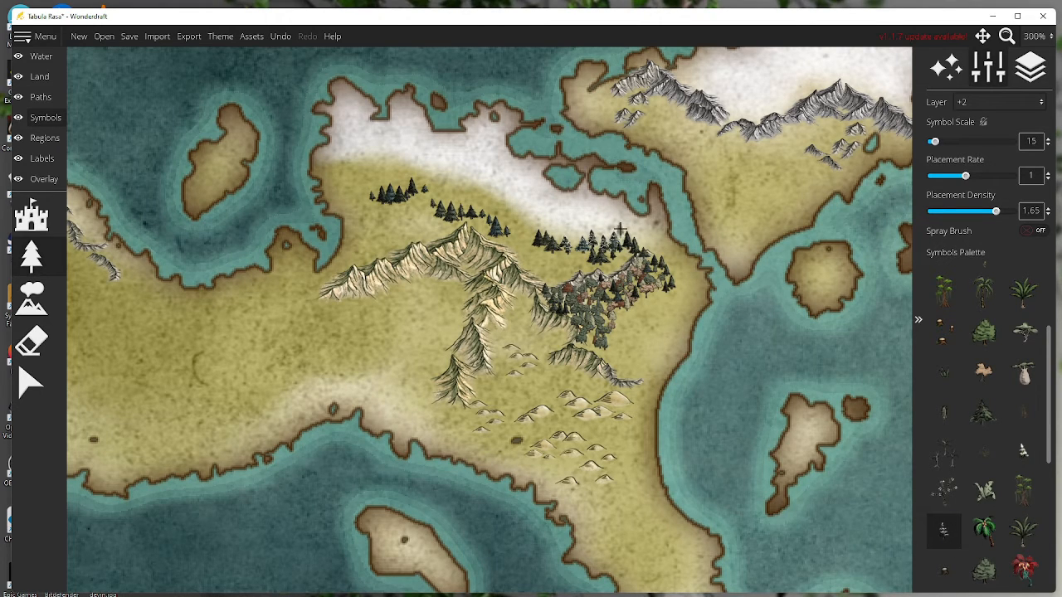
- Extend the lightly snowed pines west along the central continent's snow edge and fill the snowfield's western half with snow-covered pines
left_click(638, 236)
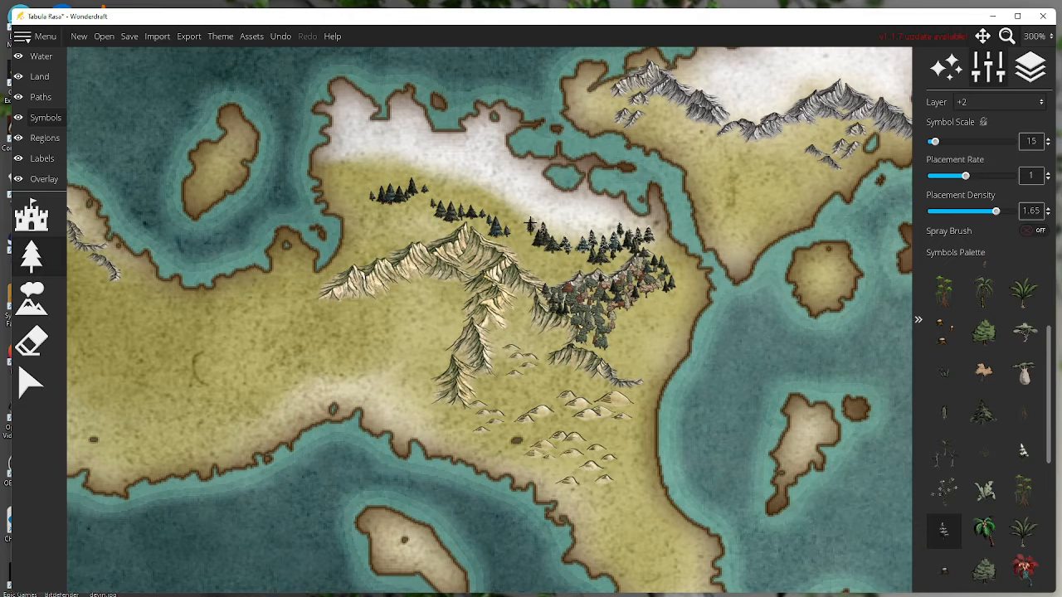
mouse_move(501, 214)
left_mouse_down()
mouse_move(427, 173)
mouse_move(325, 156)
left_mouse_up()
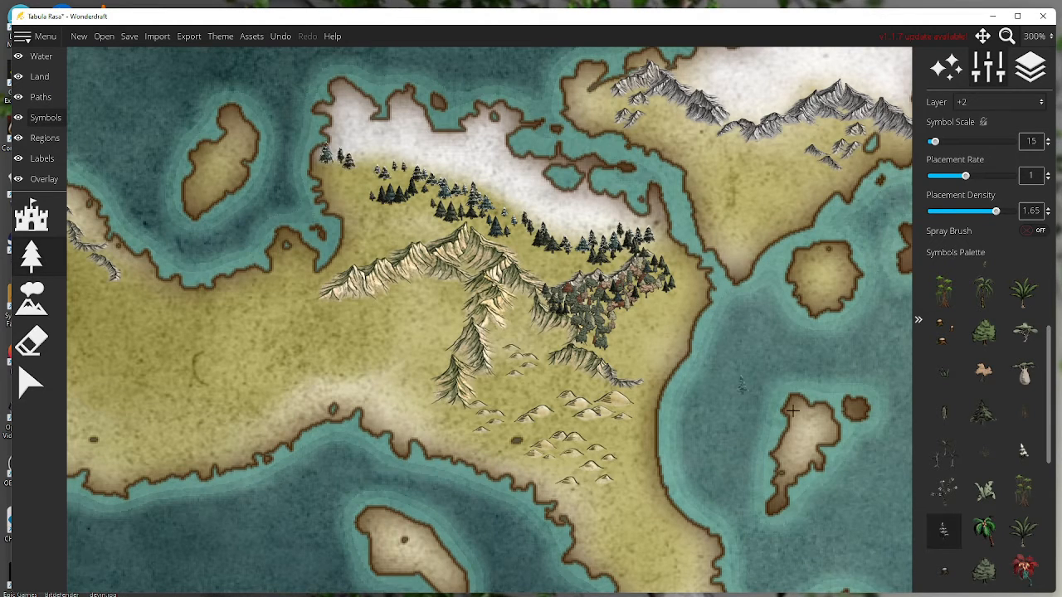
left_click(1025, 452)
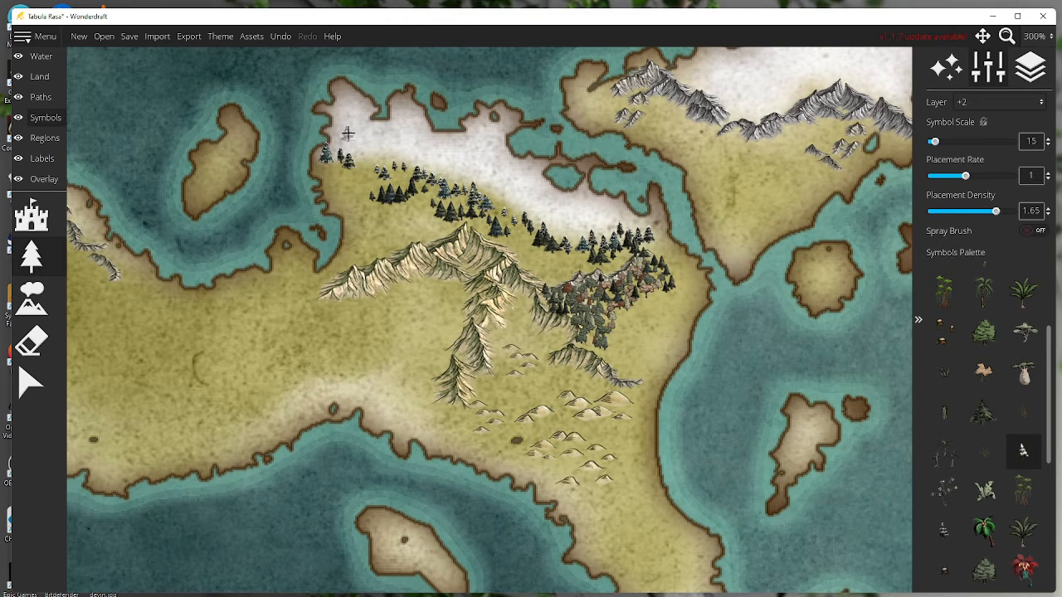
mouse_move(336, 135)
left_mouse_down()
mouse_move(424, 153)
mouse_move(519, 204)
mouse_move(450, 141)
mouse_move(450, 163)
mouse_move(486, 168)
mouse_move(479, 133)
mouse_move(477, 158)
mouse_move(502, 176)
mouse_move(502, 161)
mouse_move(449, 156)
mouse_move(404, 123)
left_mouse_up()
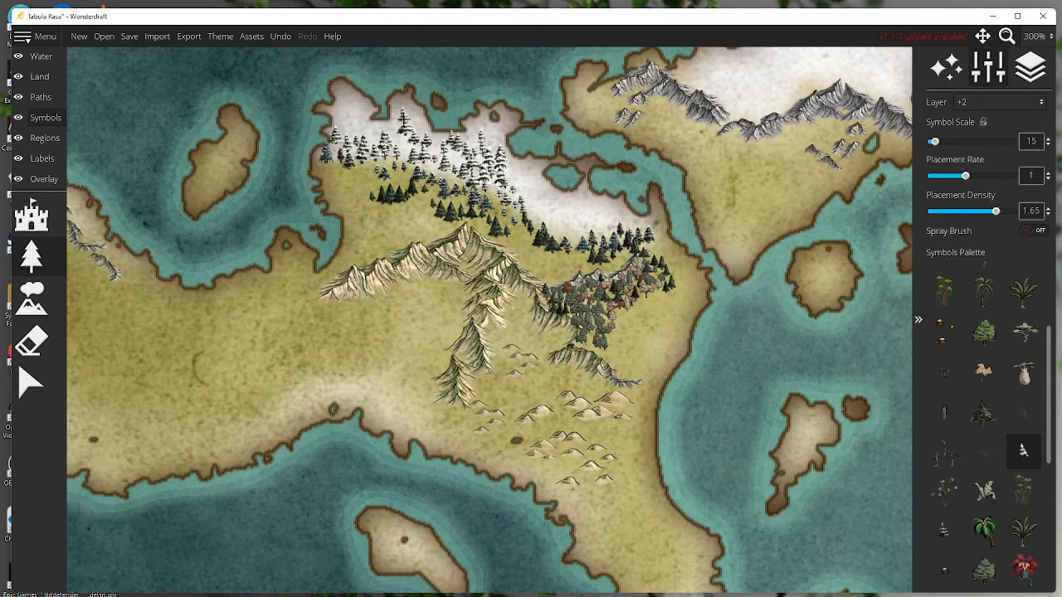
left_click(355, 127)
mouse_move(496, 199)
left_mouse_down()
mouse_move(519, 176)
mouse_move(519, 194)
mouse_move(555, 217)
left_mouse_up()
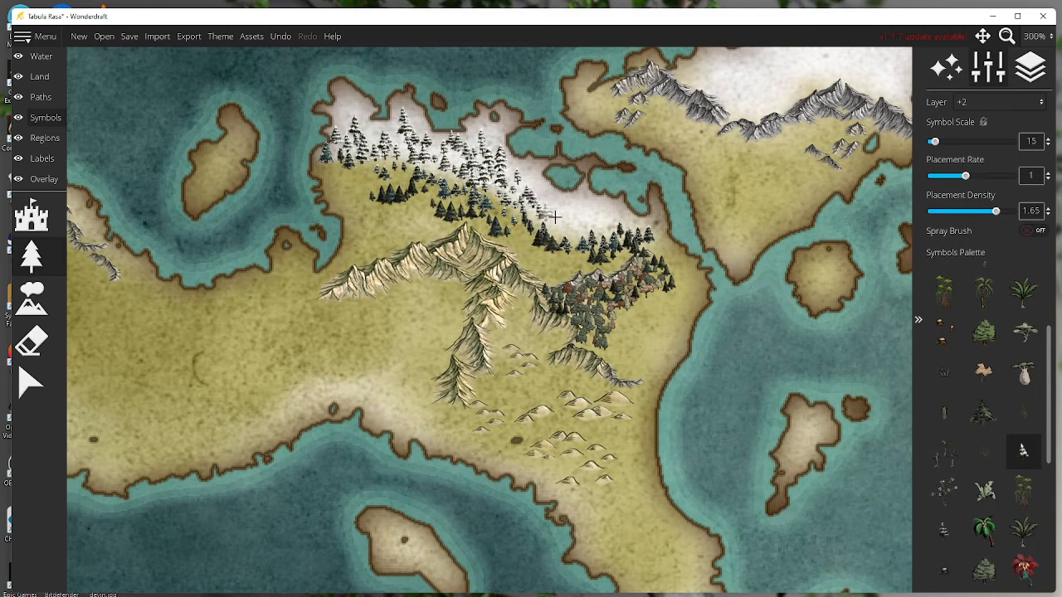
- Scatter bare trees over the central continent's eastern snowfield and northern headlands, and add snow-covered pines on the headland north of the forest
left_click(944, 452)
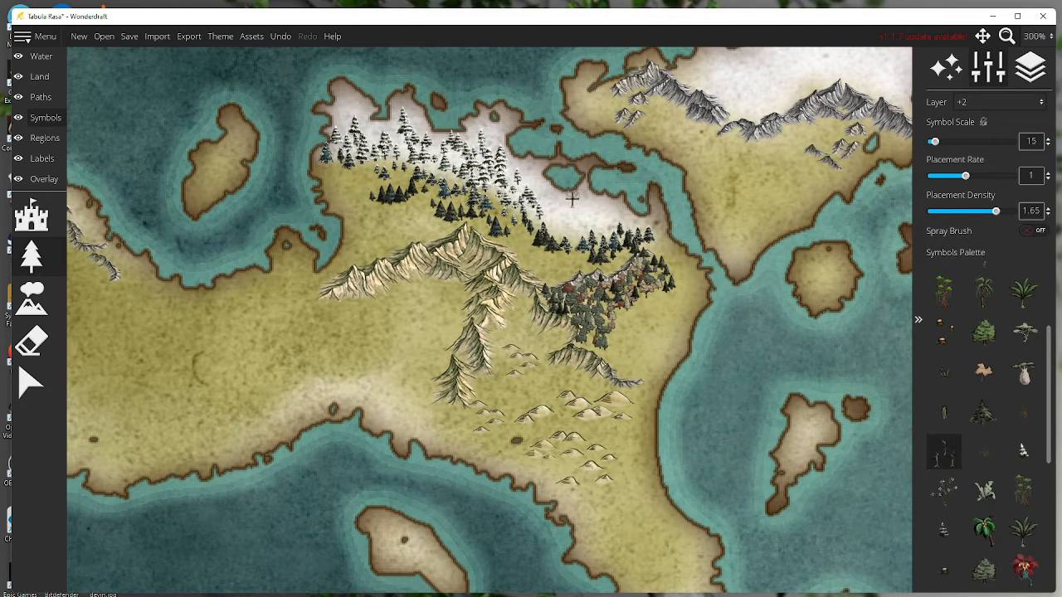
left_click(554, 201)
left_click_drag(572, 211, 624, 223)
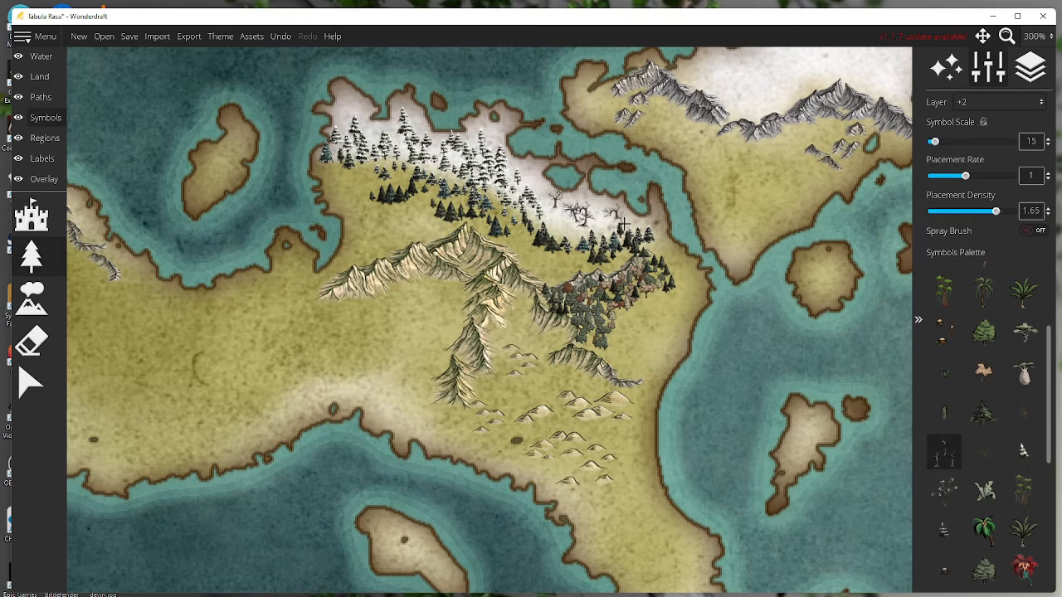
left_click(495, 133)
left_click(421, 118)
left_click(371, 123)
left_click(337, 100)
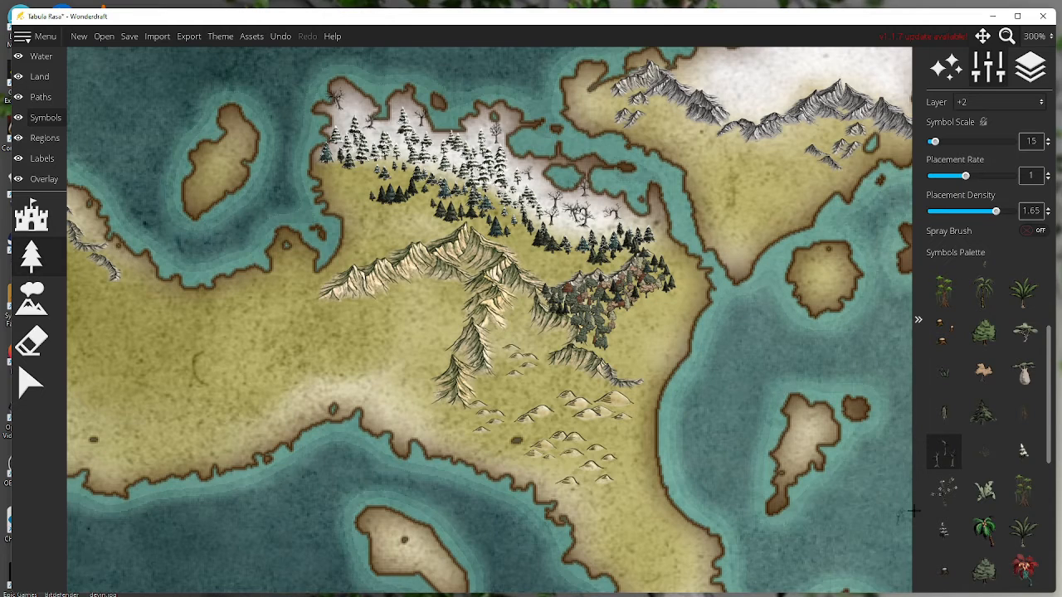
left_click(1023, 450)
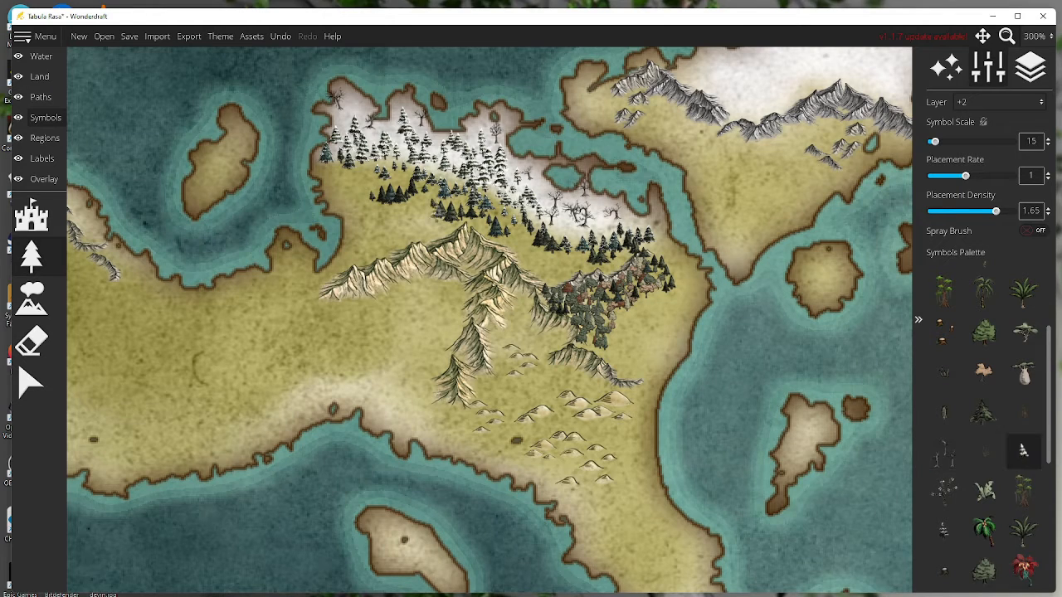
mouse_move(484, 127)
left_mouse_down()
mouse_move(484, 103)
mouse_move(515, 113)
left_mouse_up()
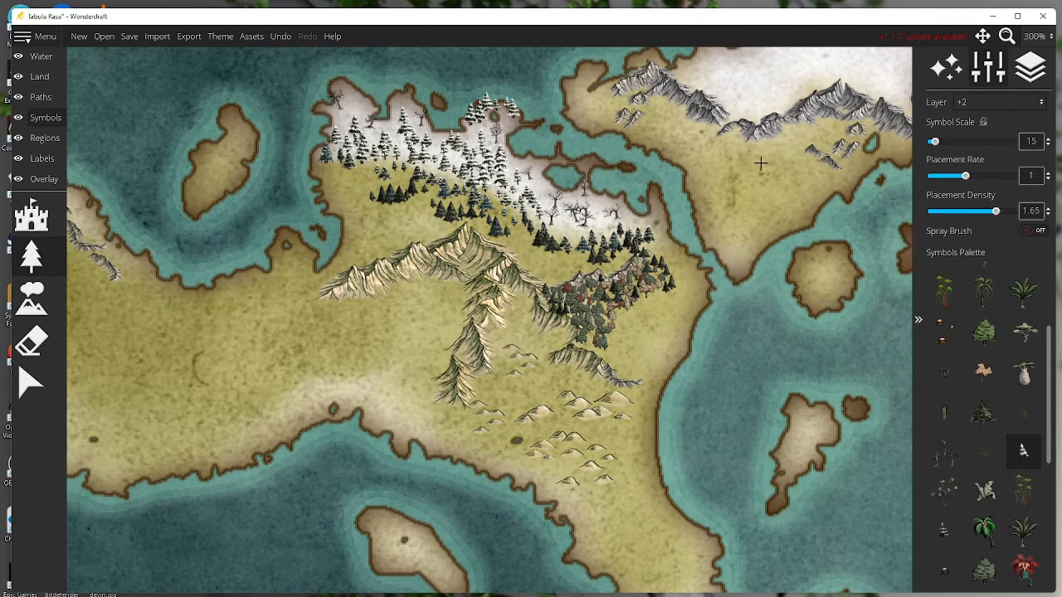
- Fill the northeastern landmass's snowfield with snow-covered pines, mixing symbol scales 15 and 10
left_click_drag(786, 119, 639, 292)
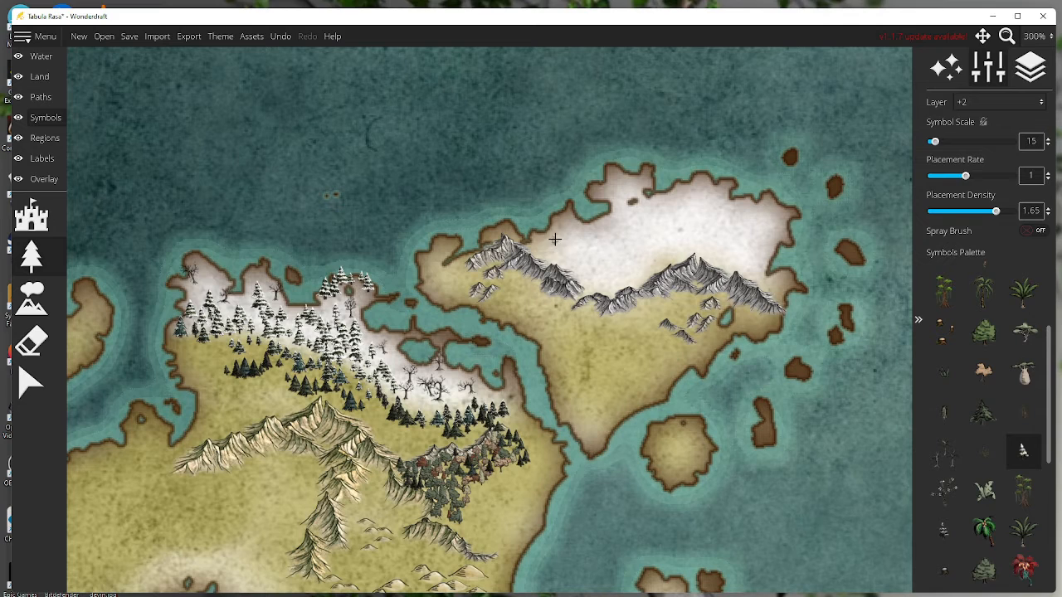
mouse_move(554, 240)
left_mouse_down()
mouse_move(588, 260)
mouse_move(624, 248)
mouse_move(658, 263)
mouse_move(640, 266)
mouse_move(606, 231)
mouse_move(569, 236)
mouse_move(627, 238)
mouse_move(665, 217)
mouse_move(680, 234)
mouse_move(741, 240)
mouse_move(687, 198)
mouse_move(732, 269)
mouse_move(725, 248)
mouse_move(676, 244)
mouse_move(647, 218)
left_mouse_up()
scroll(655, 221, "down", 1)
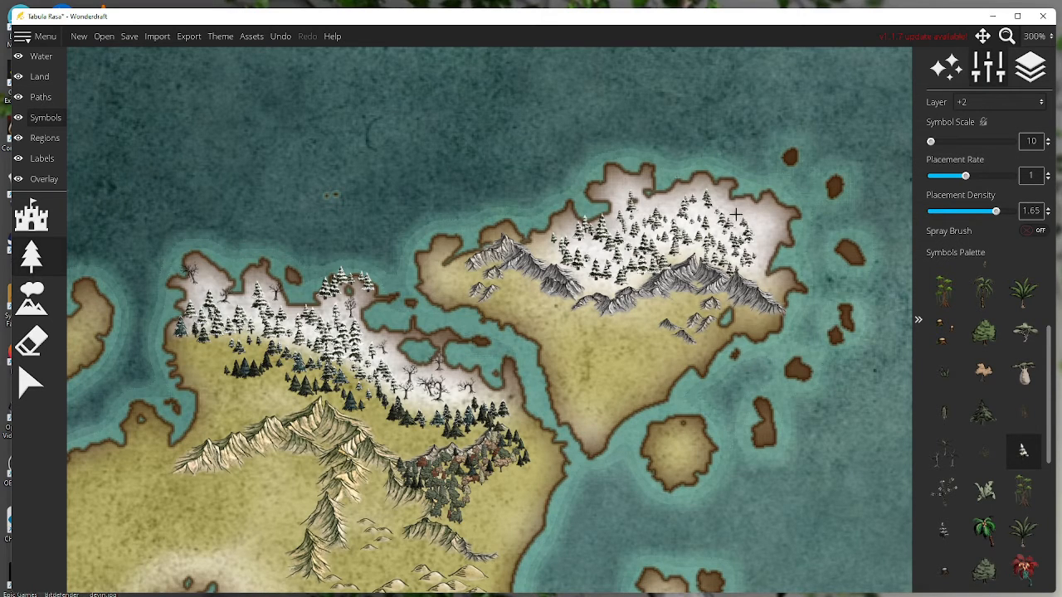
scroll(771, 157, "up", 12)
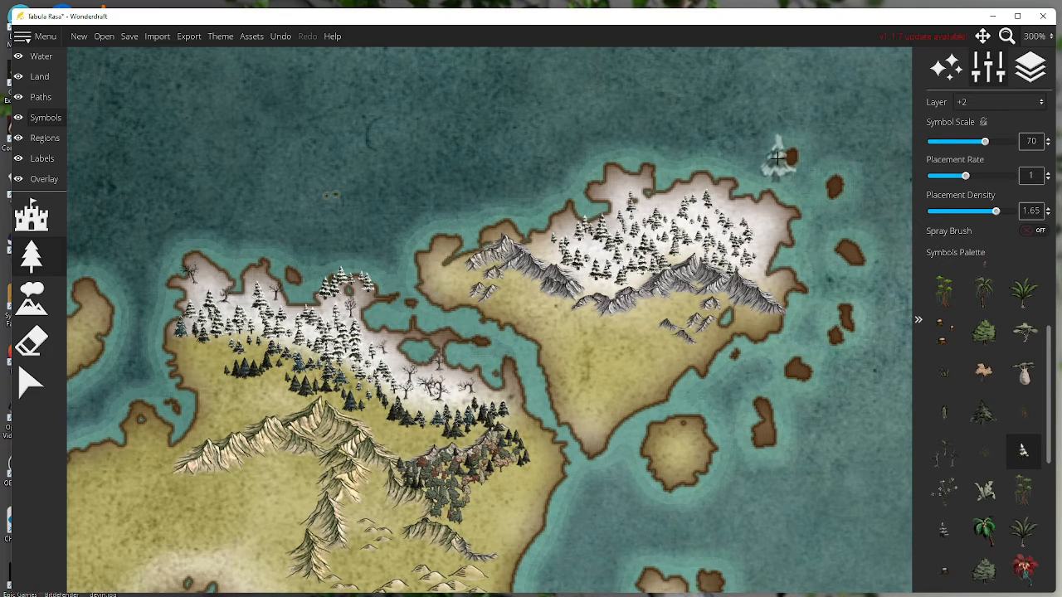
scroll(776, 157, "down", 11)
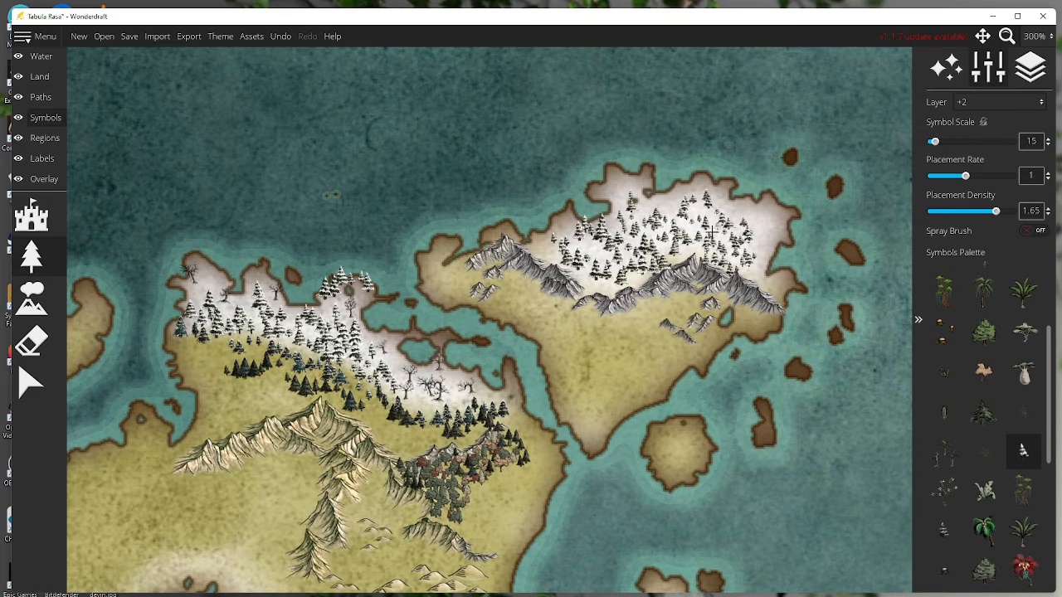
mouse_move(700, 208)
left_mouse_down()
mouse_move(728, 206)
mouse_move(758, 237)
mouse_move(761, 218)
left_mouse_up()
scroll(757, 214, "down", 1)
mouse_move(691, 189)
left_mouse_down()
mouse_move(656, 205)
mouse_move(639, 195)
mouse_move(564, 246)
left_mouse_up()
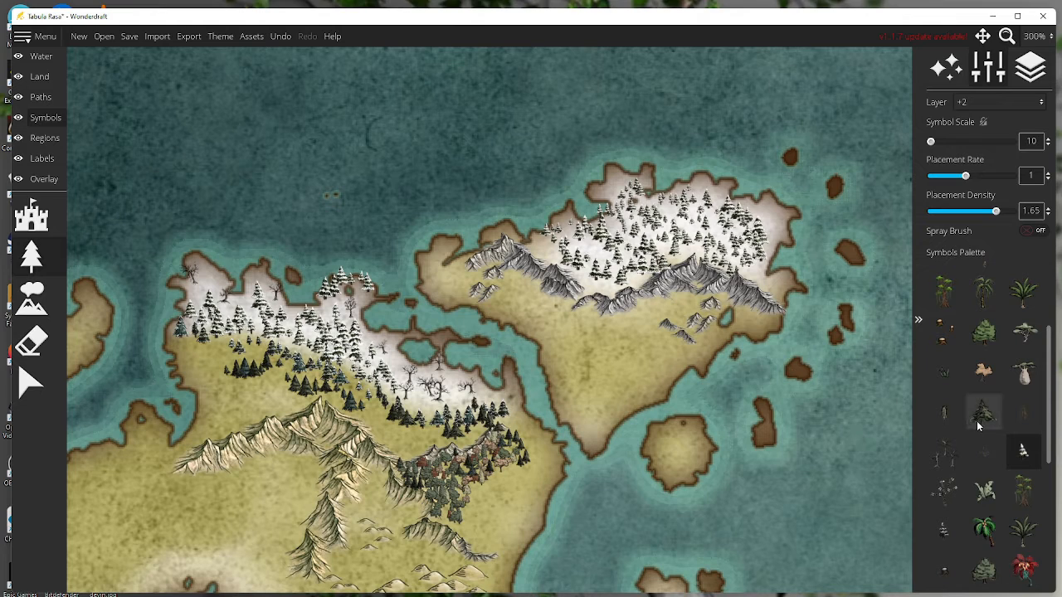
- On layer -1 with placement density 1.8, paint scale 15 snow-covered pines behind the northeastern landmass's western ridge and on its northern tip
left_click(1000, 103)
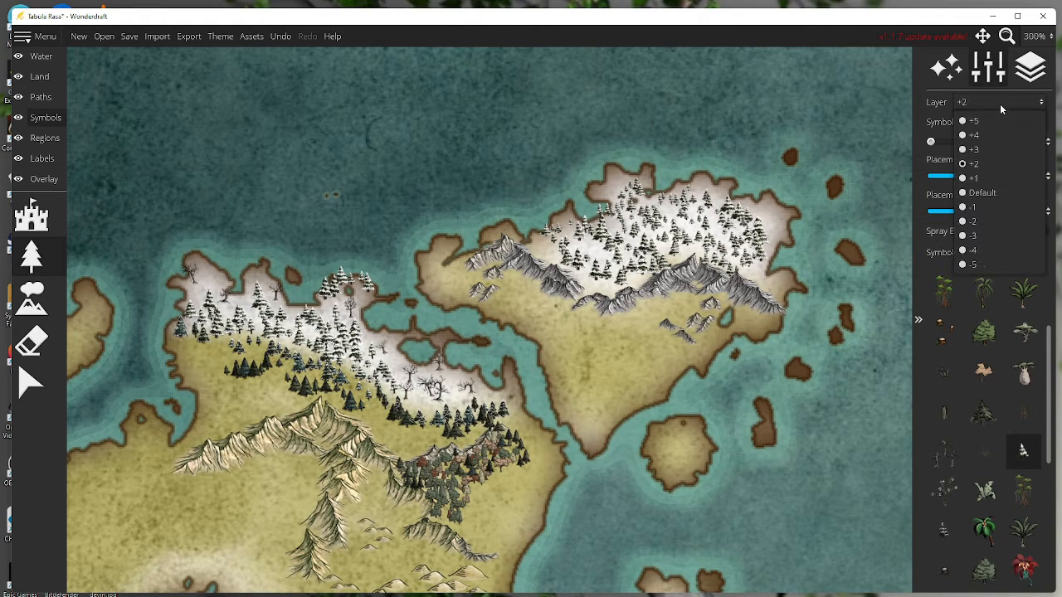
left_click(987, 208)
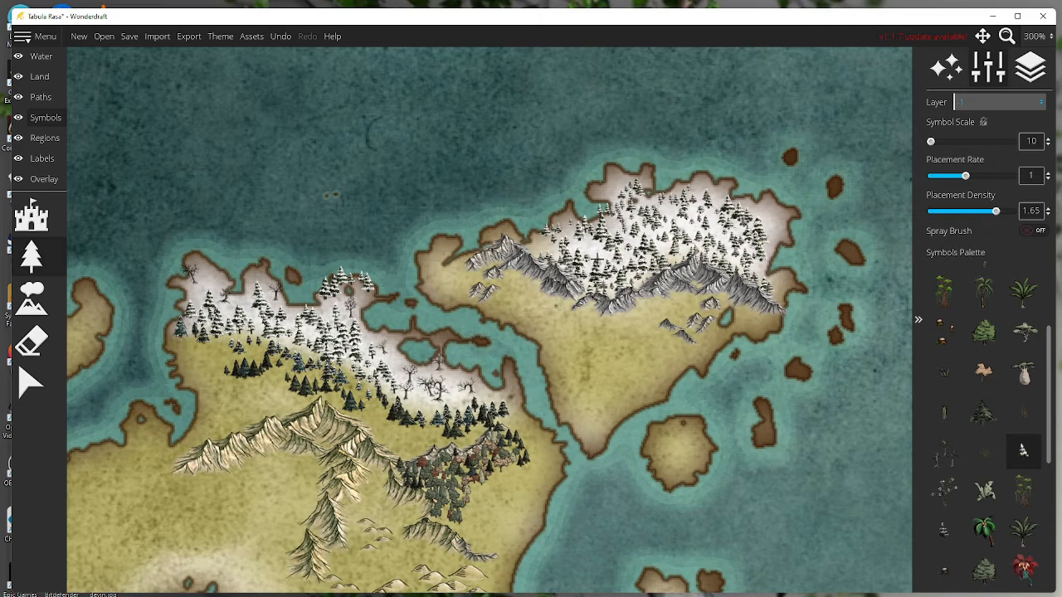
left_click_drag(994, 212, 1003, 212)
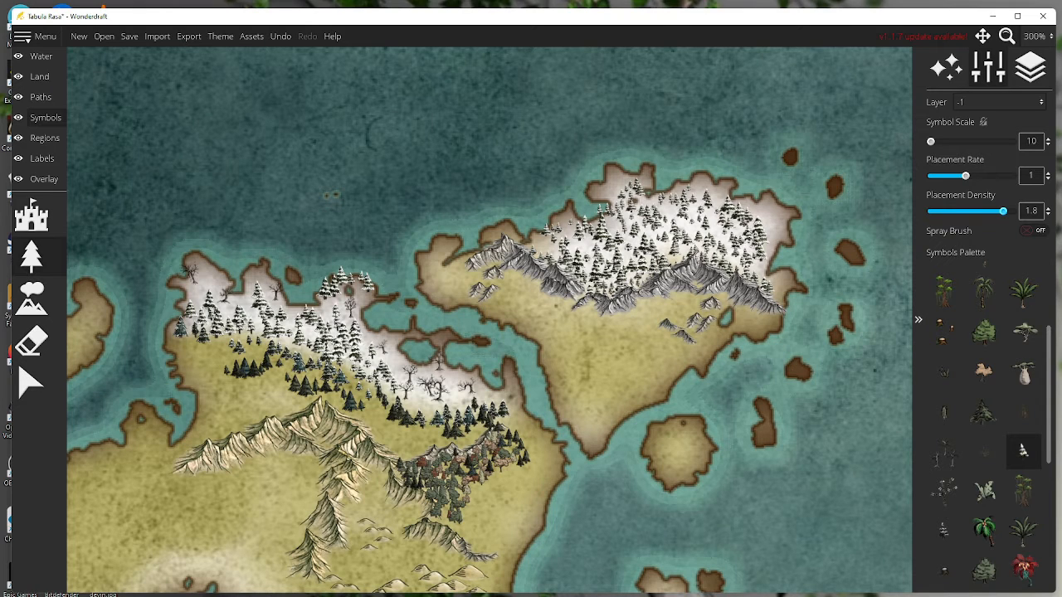
scroll(597, 263, "up", 1)
mouse_move(592, 243)
left_mouse_down()
mouse_move(594, 270)
mouse_move(648, 268)
mouse_move(518, 237)
mouse_move(564, 235)
mouse_move(571, 223)
mouse_move(559, 228)
mouse_move(562, 217)
mouse_move(610, 171)
mouse_move(652, 171)
left_mouse_up()
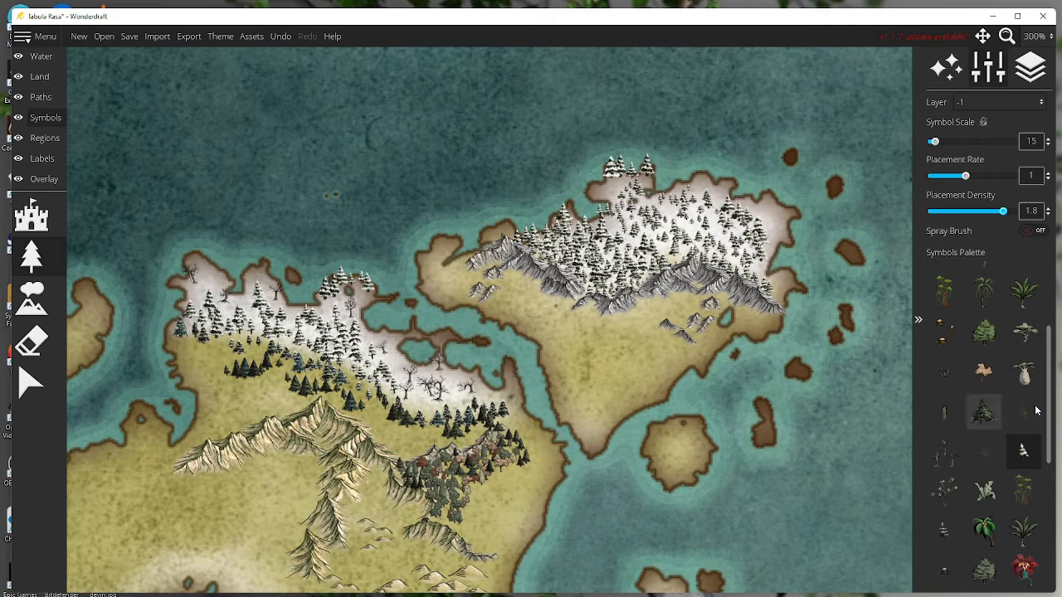
- On layer +2 at symbol scale 10, paint dark pines among and south of the northeastern landmass's mountains, reaching down into the plain
left_click(986, 415)
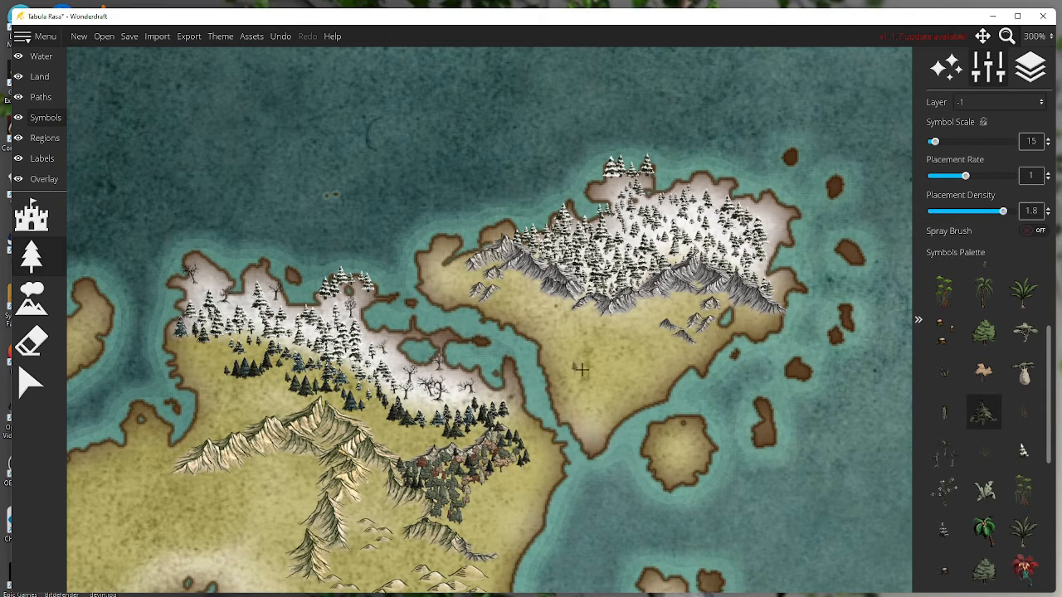
left_click(634, 312)
key("ctrl+z")
left_click(999, 101)
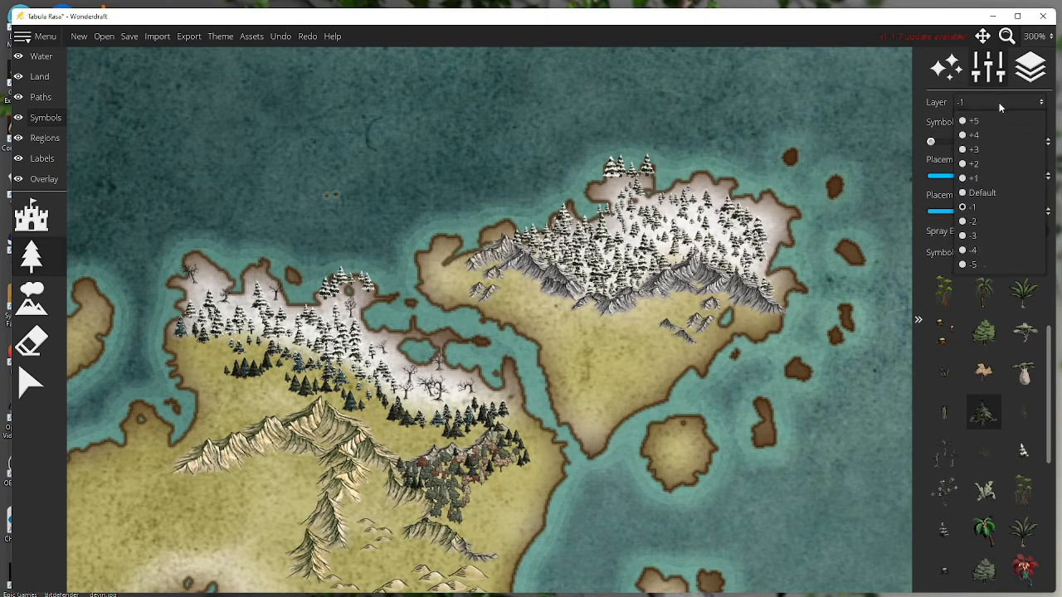
left_click(1001, 164)
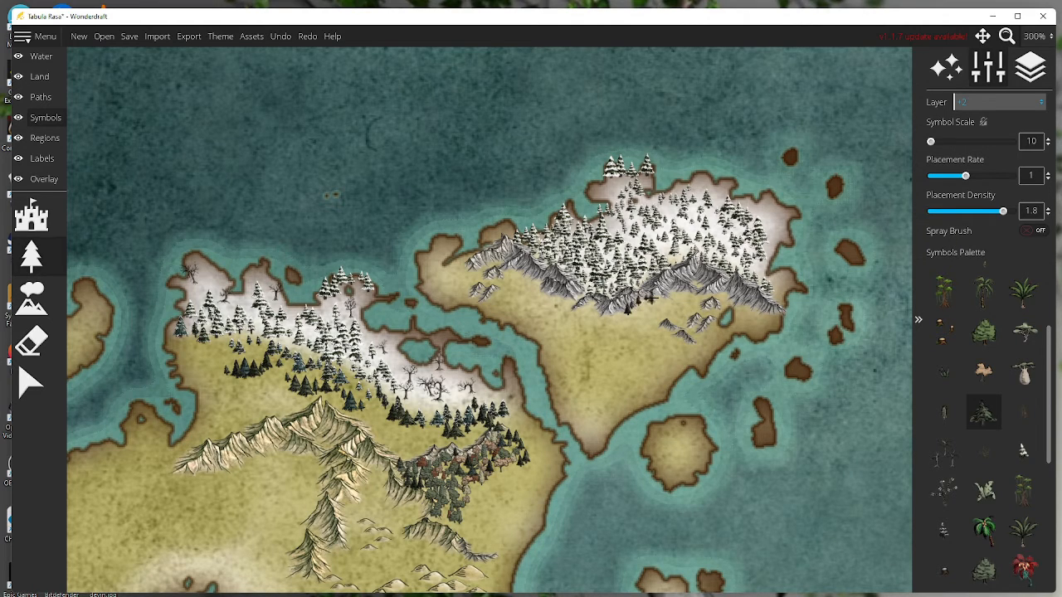
left_click(702, 277)
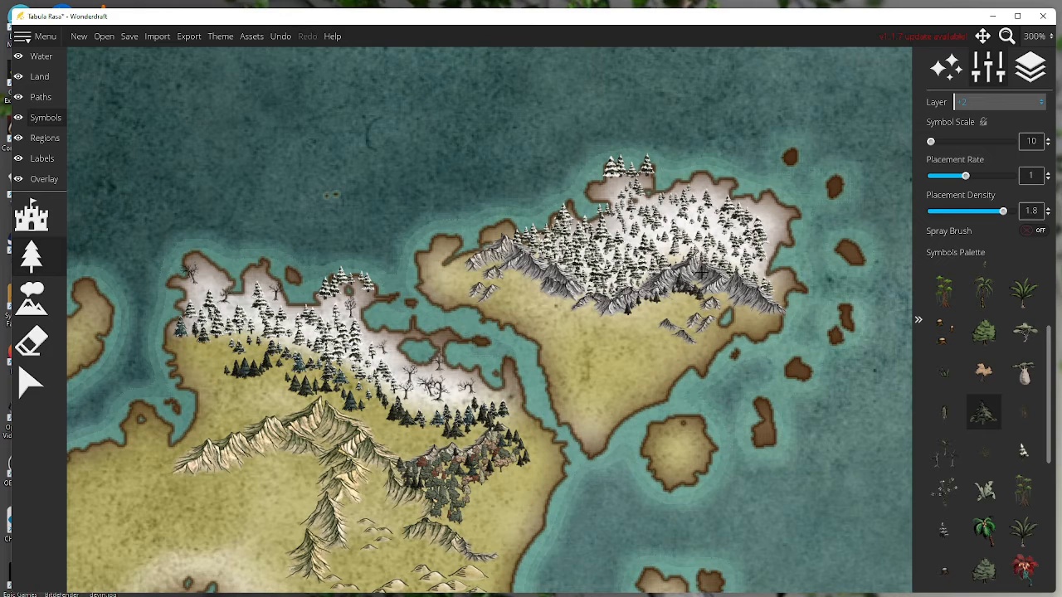
left_click_drag(719, 286, 757, 309)
left_click_drag(676, 303, 639, 309)
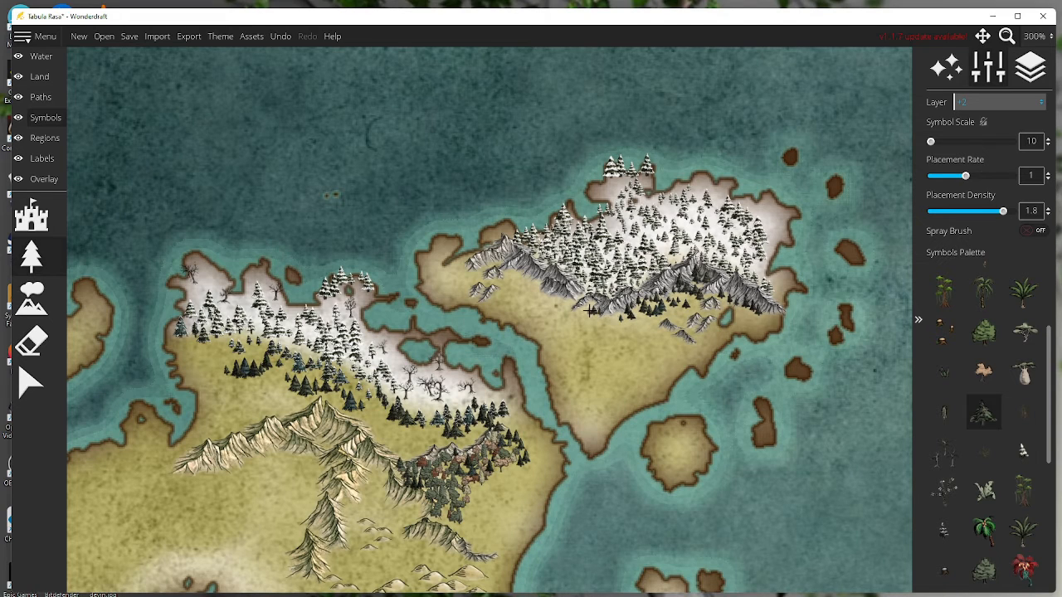
mouse_move(535, 273)
left_mouse_down()
mouse_move(454, 273)
mouse_move(620, 322)
mouse_move(607, 331)
mouse_move(620, 369)
mouse_move(640, 309)
left_mouse_up()
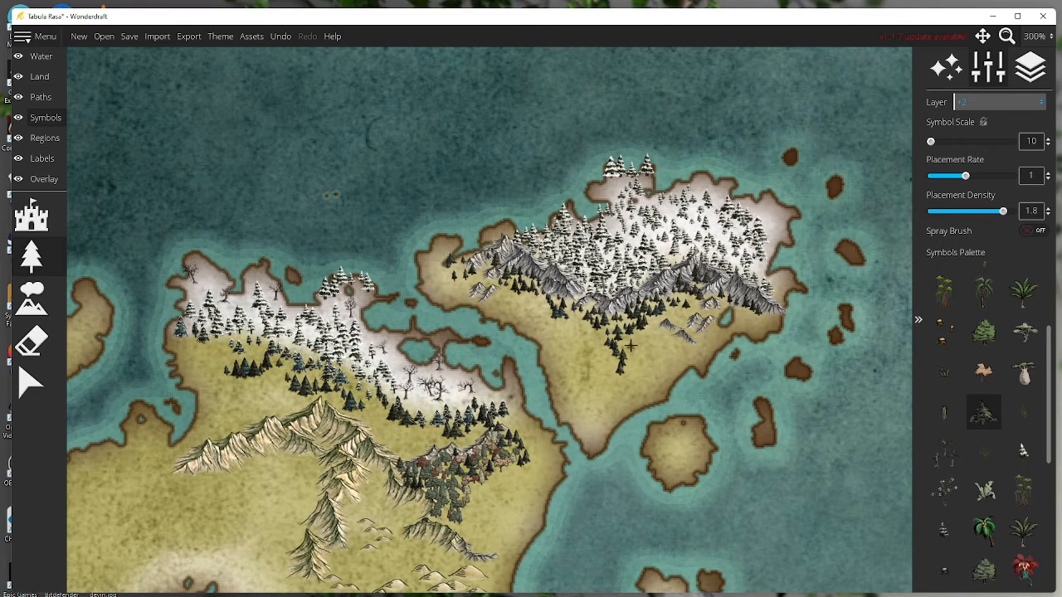
left_click_drag(630, 346, 653, 366)
- Mix a second, greener pine variety into the dark pine forest south of the northeastern landmass's mountains
scroll(993, 423, "up", 3)
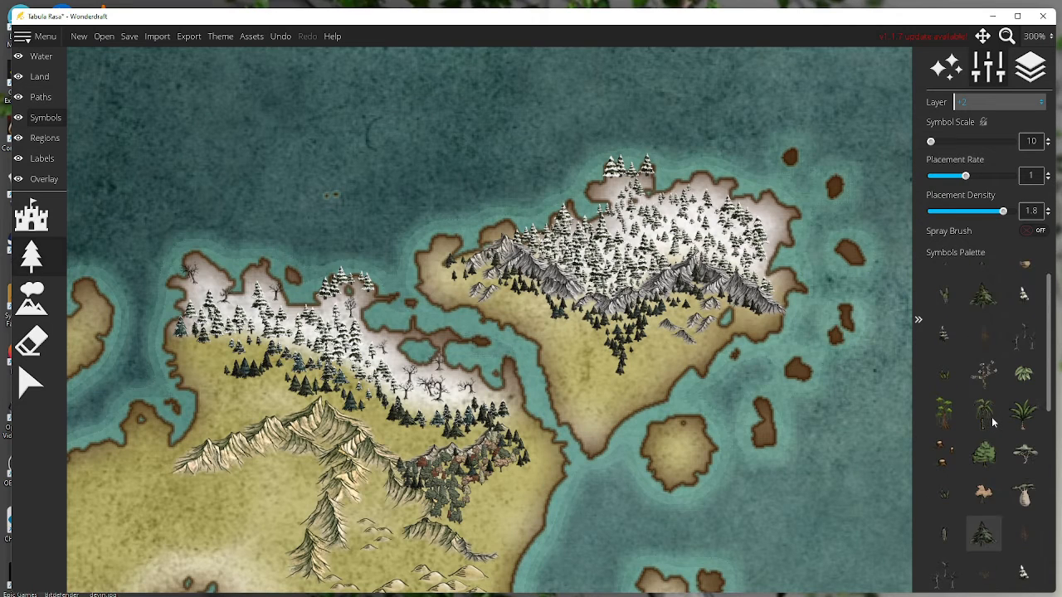
left_click(983, 296)
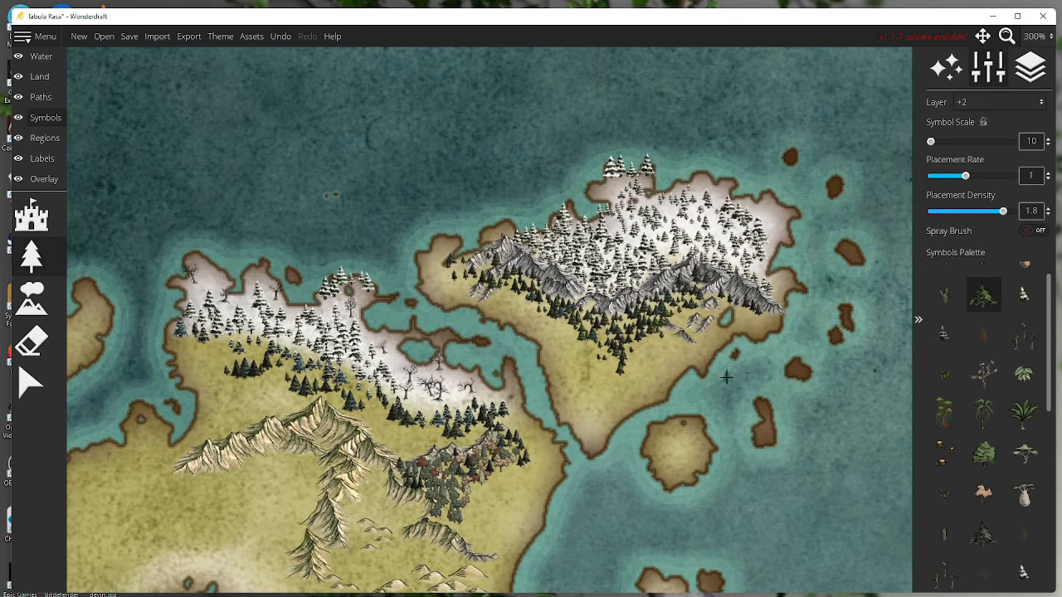
left_click_drag(643, 353, 633, 387)
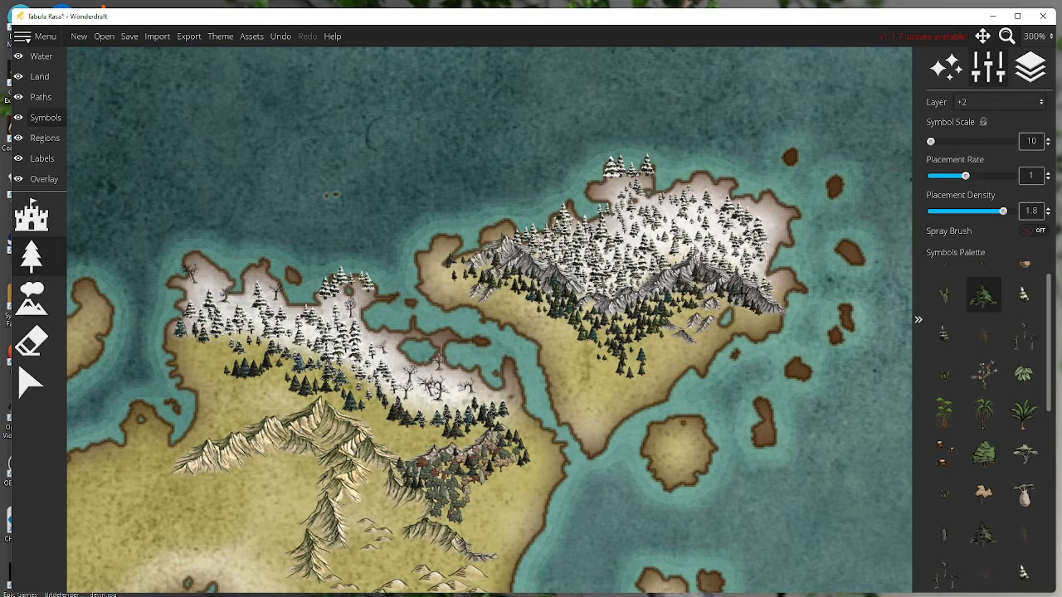
- Fill the gap at the forest's southwestern edge on the northeastern landmass with more dark pines
left_click(1051, 38)
left_click(1037, 276)
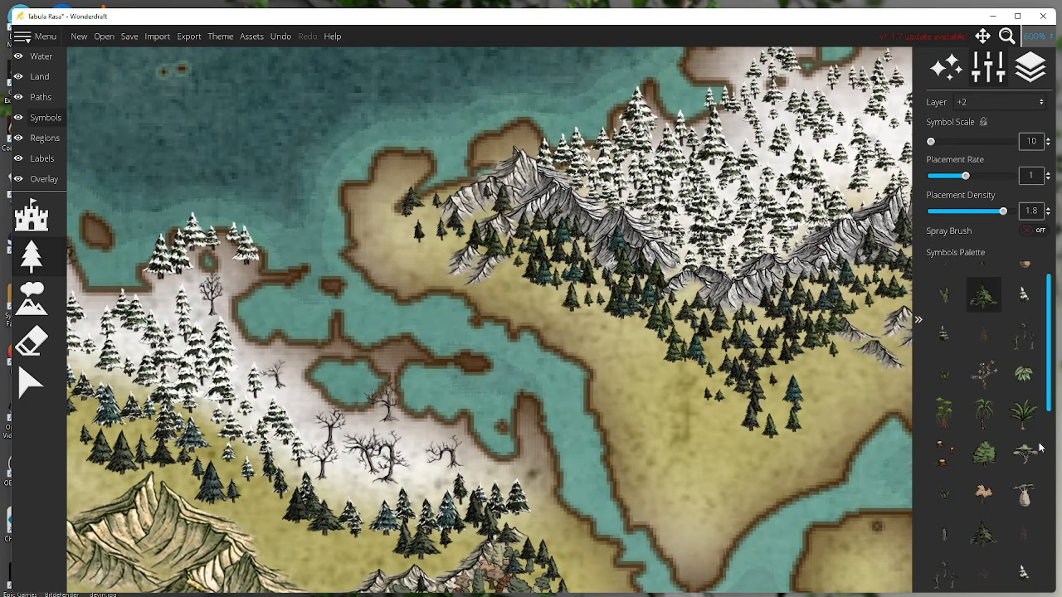
left_click(983, 533)
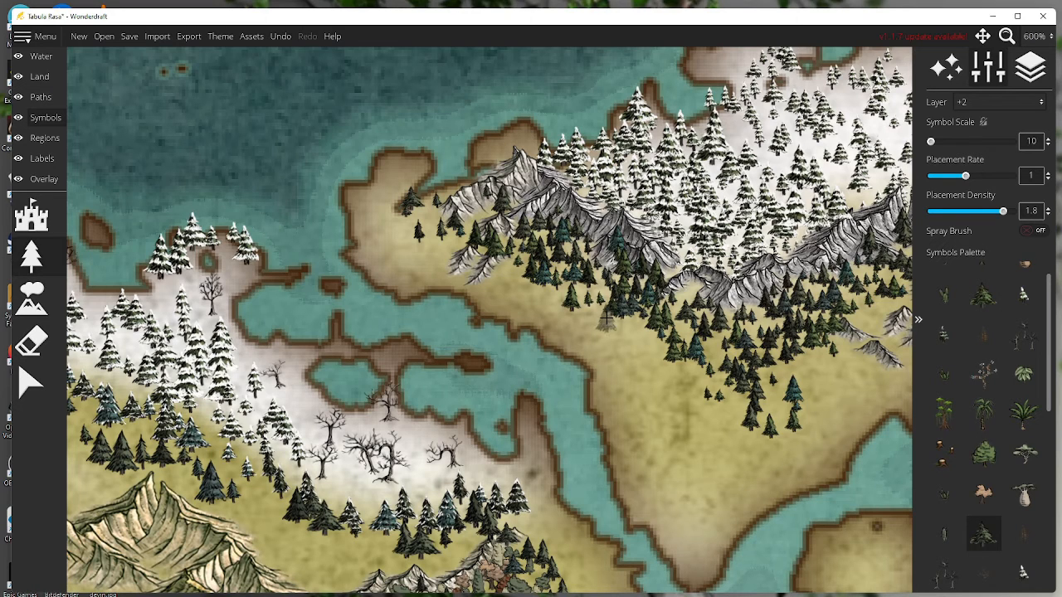
left_click_drag(604, 317, 634, 338)
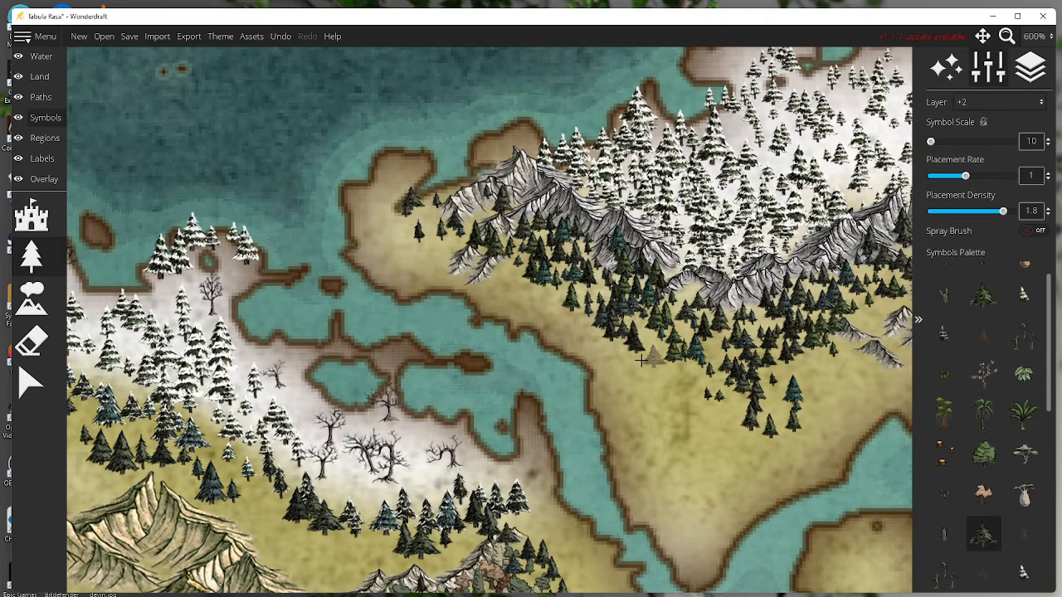
- Place grass tufts at symbol scale 20 from the hills down to the tip of the main continent's southeastern peninsula
left_click(1049, 41)
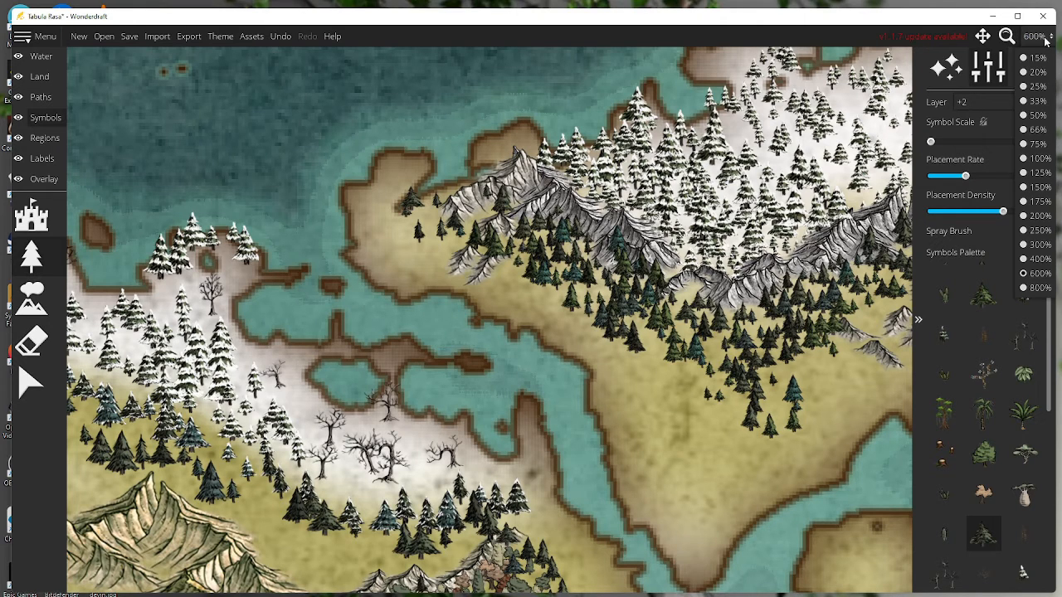
left_click(1038, 233)
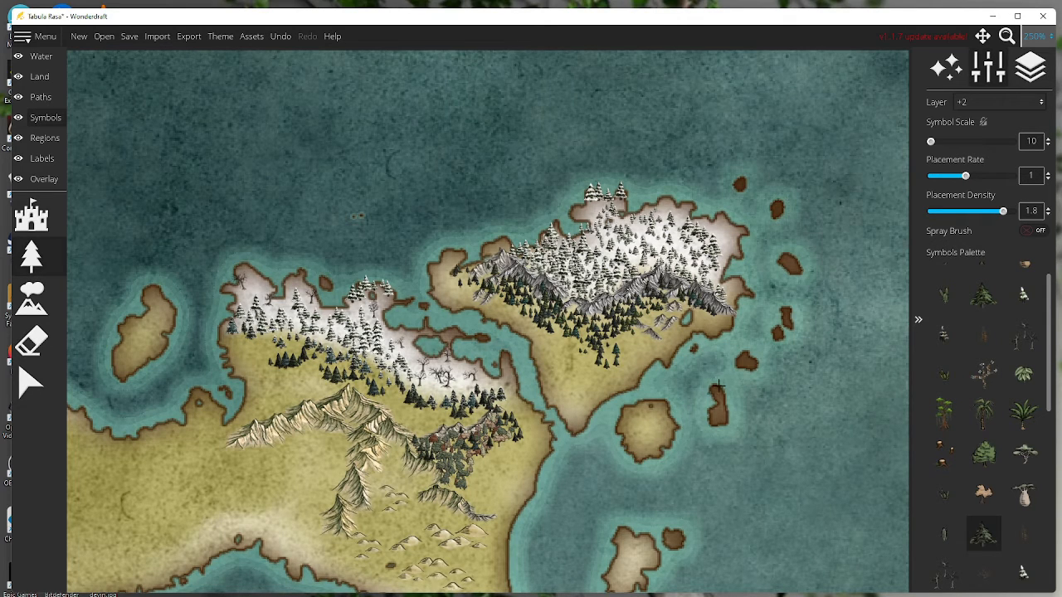
left_click_drag(482, 504, 697, 313)
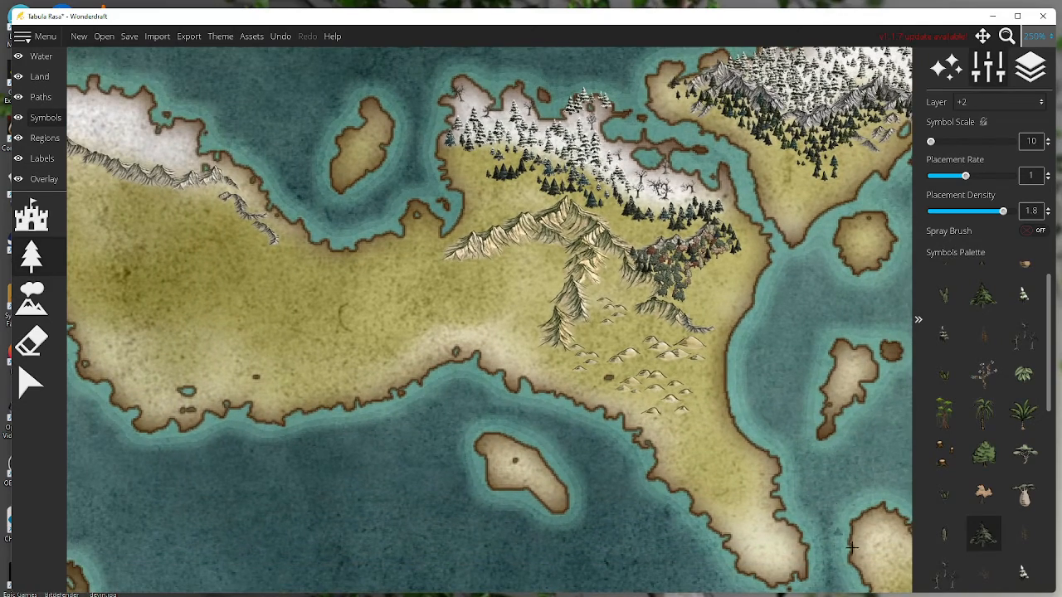
scroll(1021, 450, "down", 2)
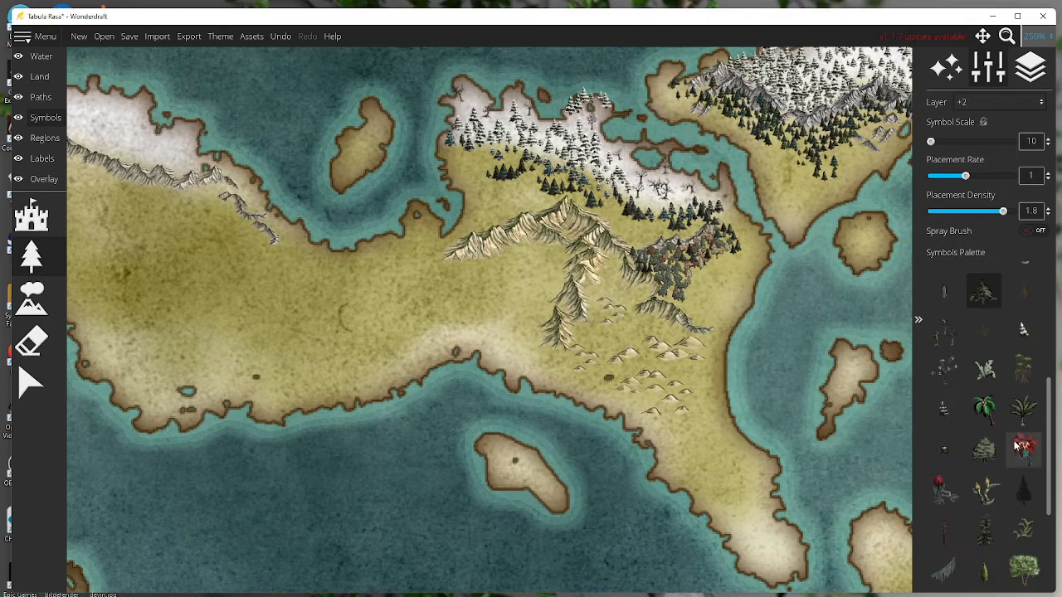
left_click(25, 219)
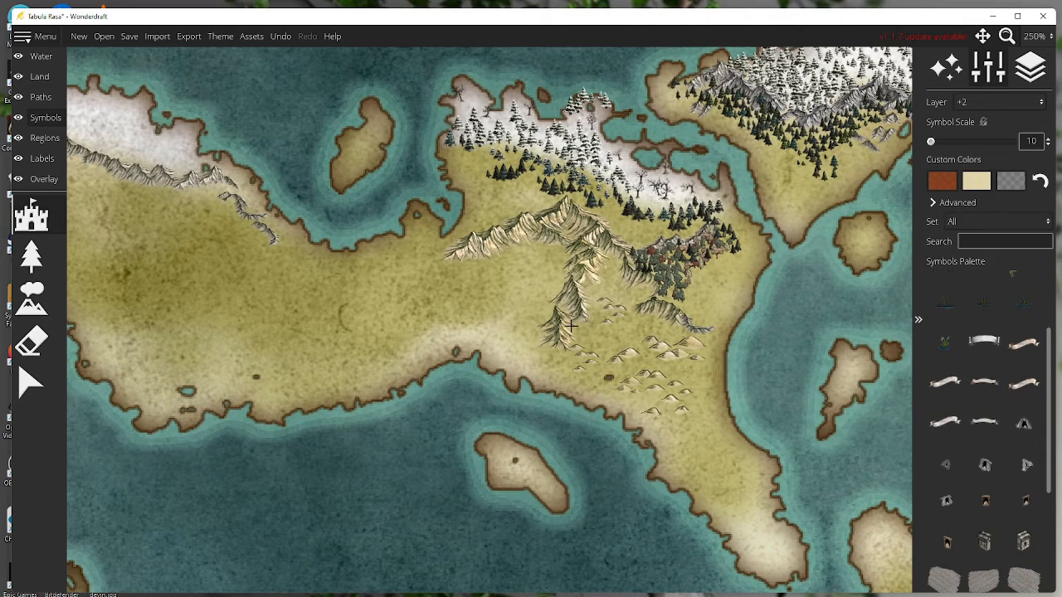
scroll(1017, 327, "up", 2)
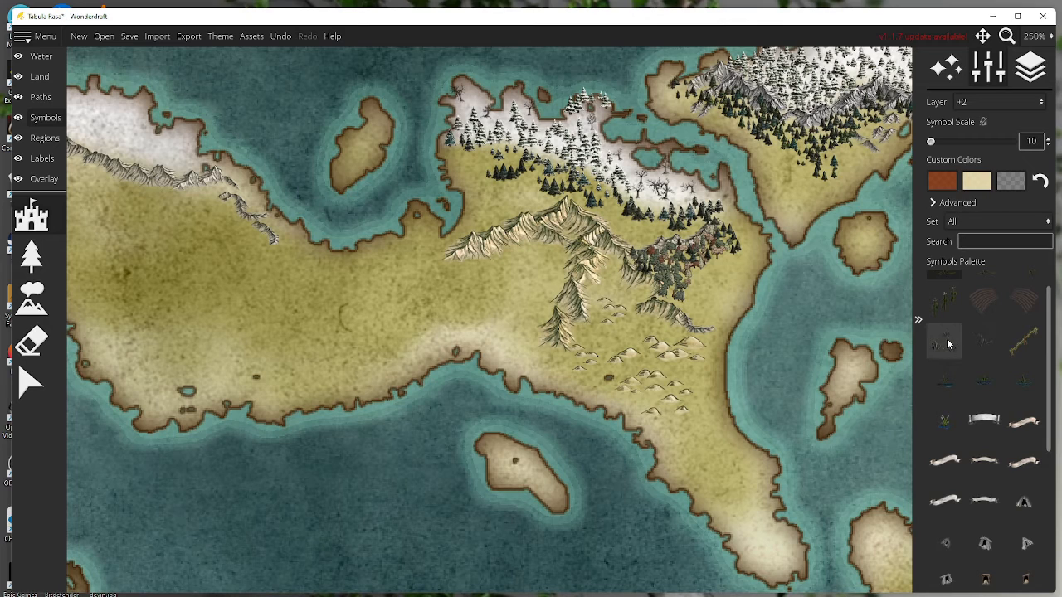
left_click(947, 341)
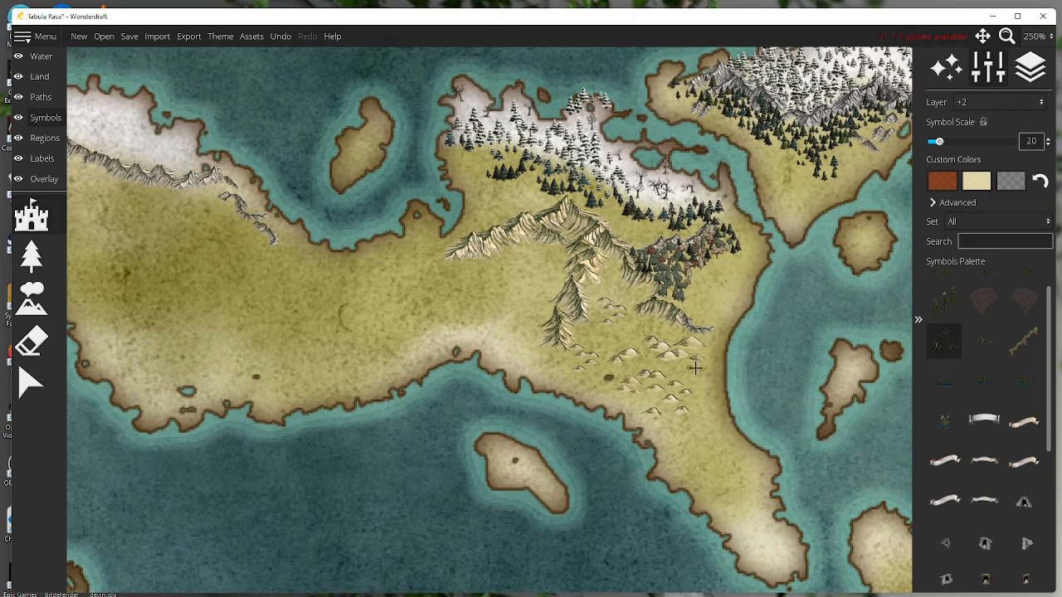
left_click(685, 369)
left_click(684, 441)
left_click(737, 469)
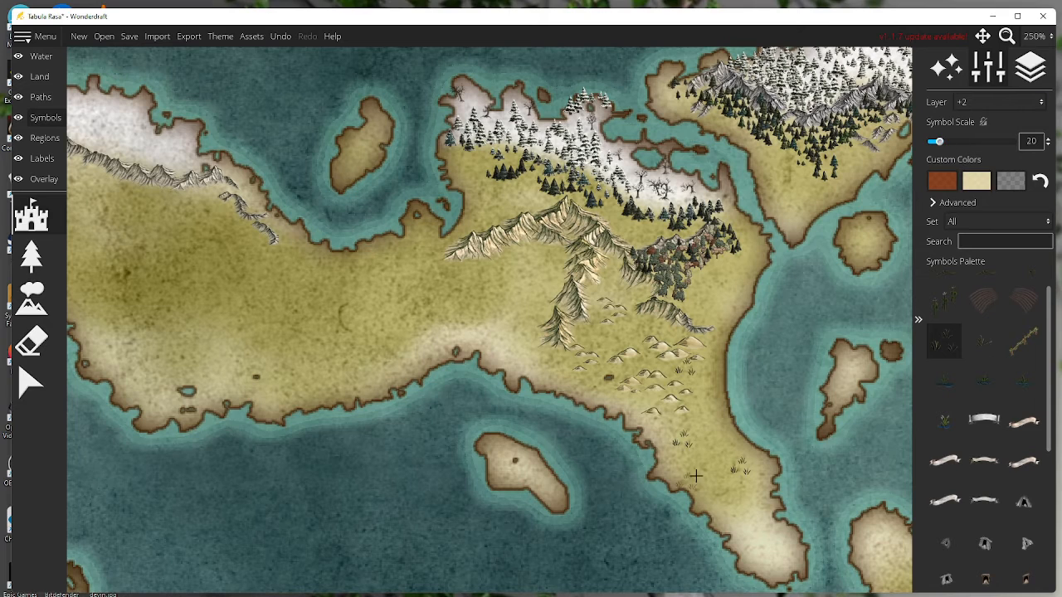
left_click(718, 425)
left_click(688, 468)
left_click(727, 503)
left_click(755, 524)
left_click(764, 539)
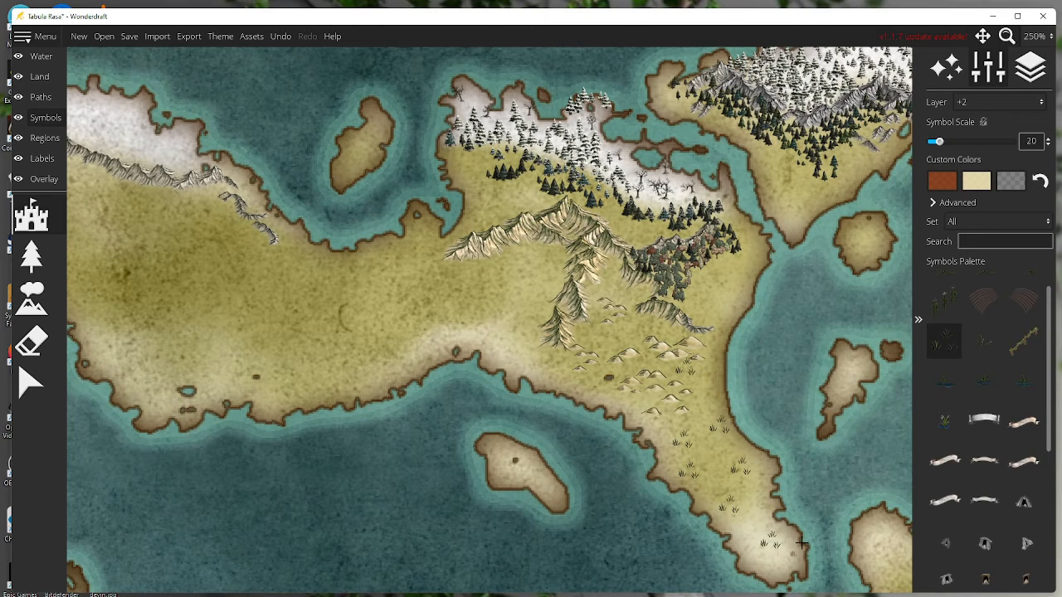
- Scatter more grass tufts around the main continent's eastern hills, along the east coast and beside the tan mountains' southern end
left_click(699, 401)
left_click(715, 298)
left_click(743, 271)
left_click(601, 338)
left_click(608, 289)
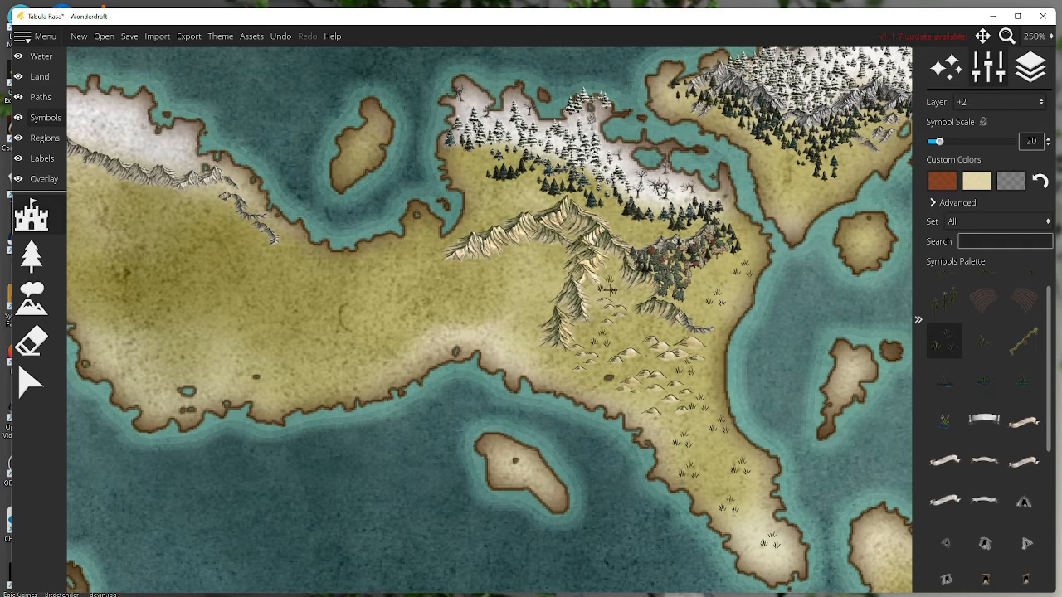
left_click(554, 365)
left_click(515, 347)
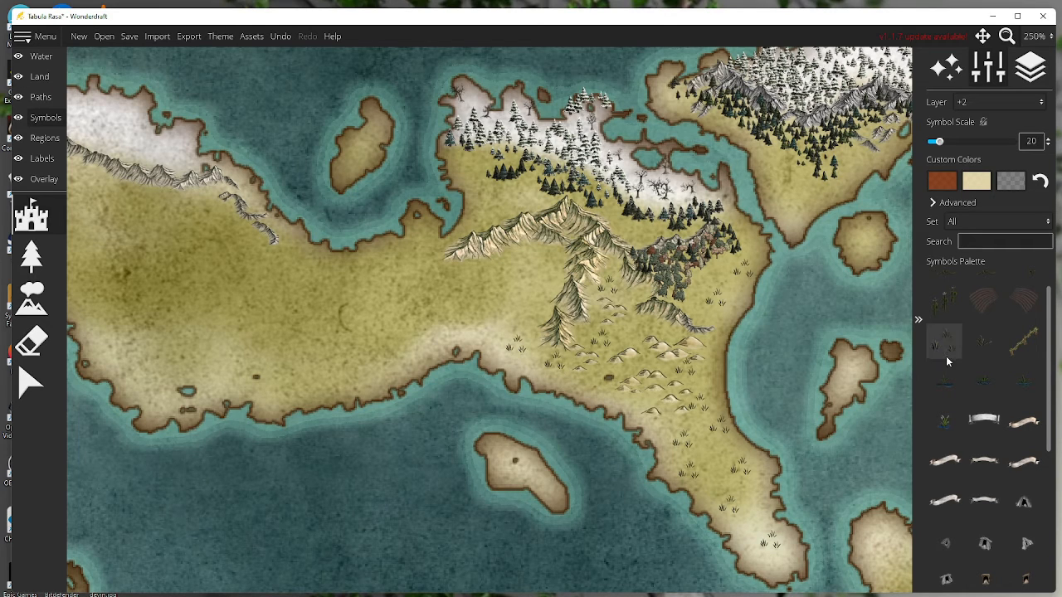
- Place several cave entrance varieties at symbol scale 10 along the tan mountain range, including a stone-framed one at its western end
left_click(972, 352)
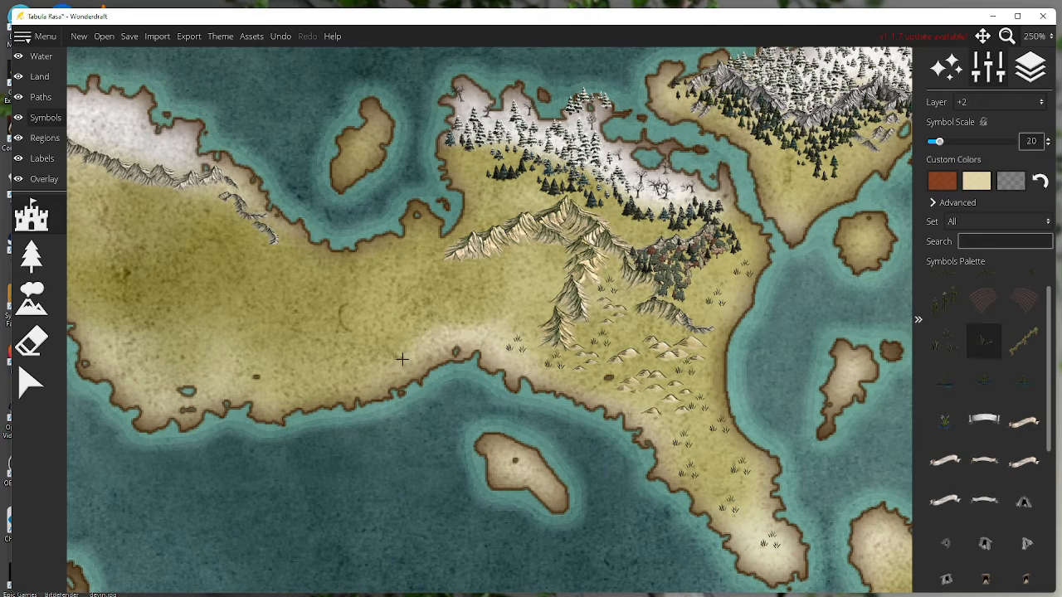
scroll(970, 390, "down", 6)
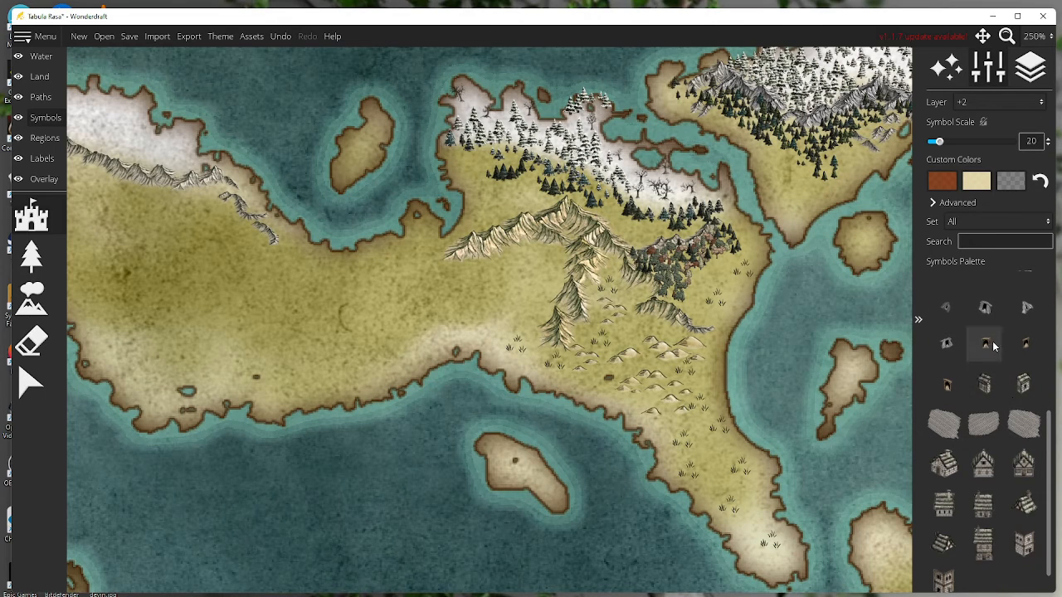
left_click(948, 385)
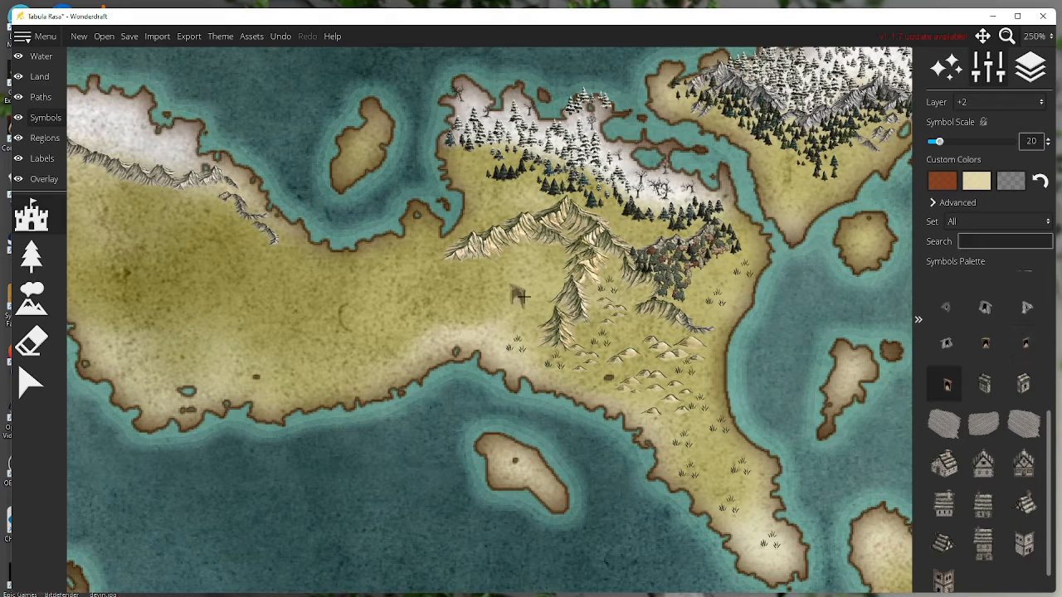
scroll(532, 243, "down", 1)
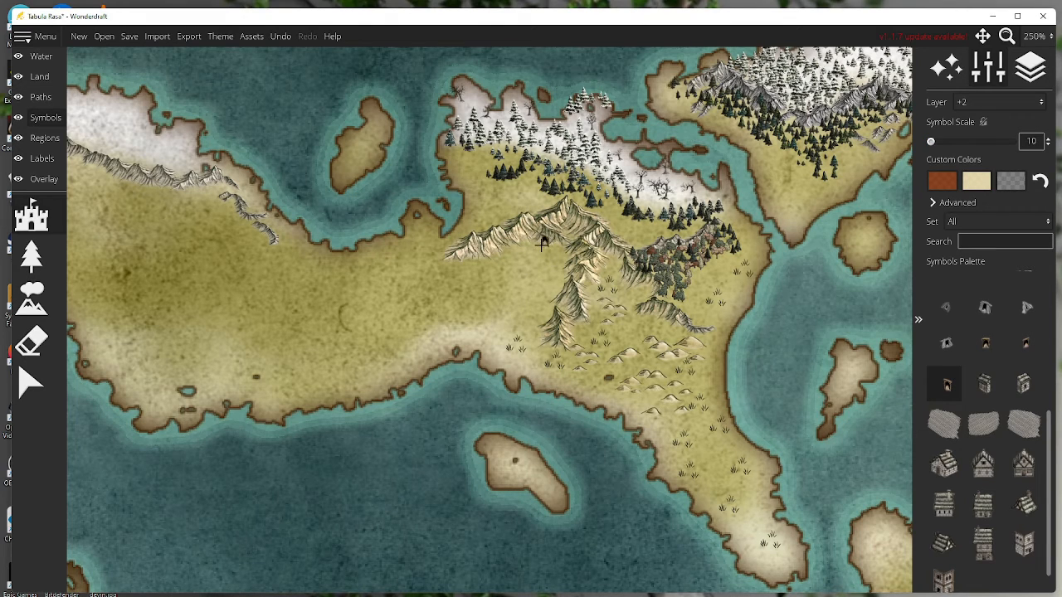
left_click(1028, 345)
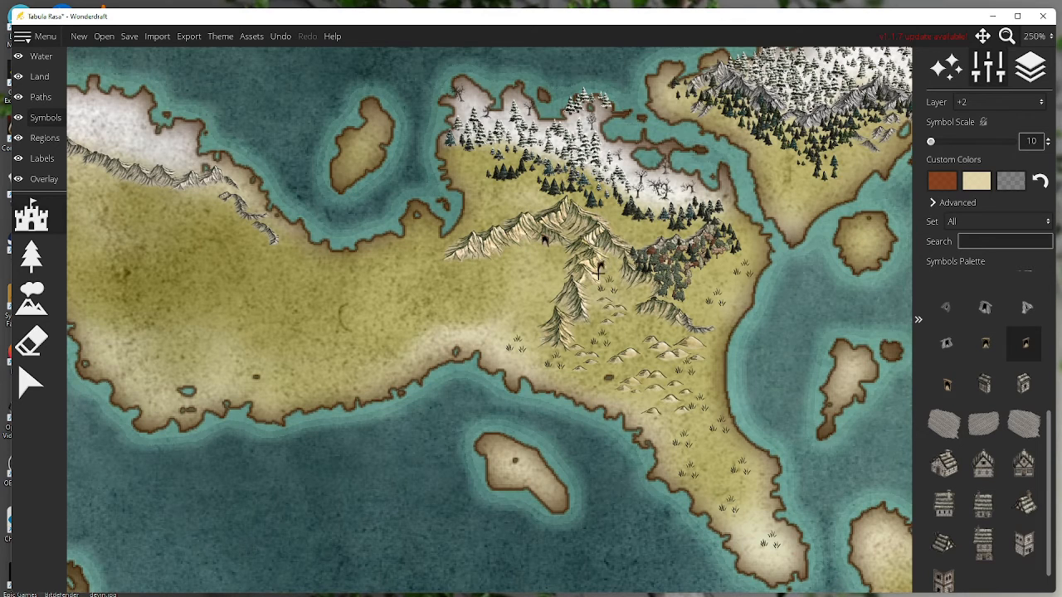
left_click(611, 377)
left_click(984, 307)
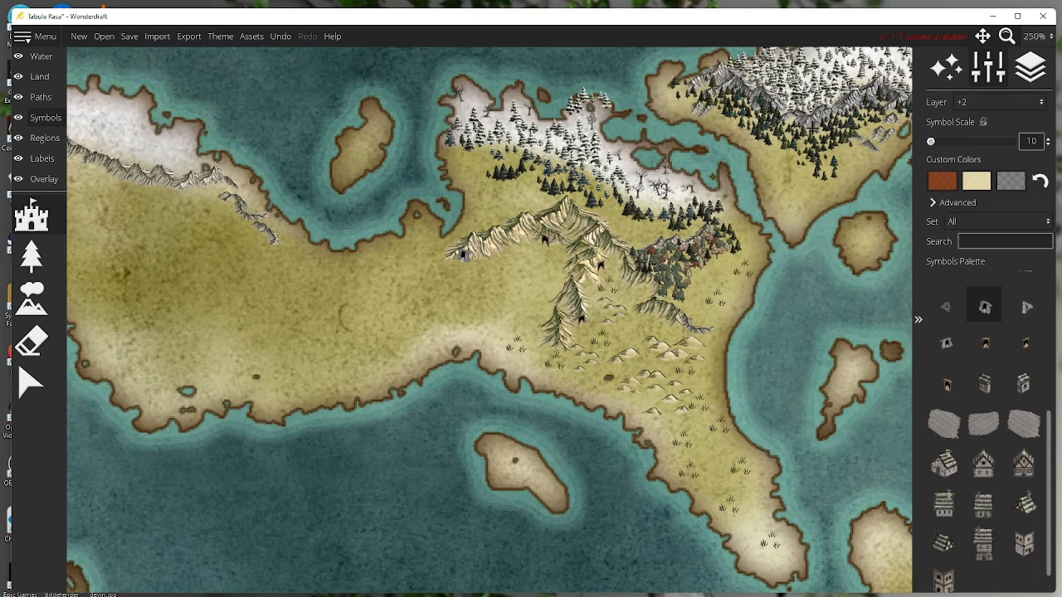
- On layer +1, place a cave entrance where the northeastern landmass's two mountain ridges meet
left_click(1004, 100)
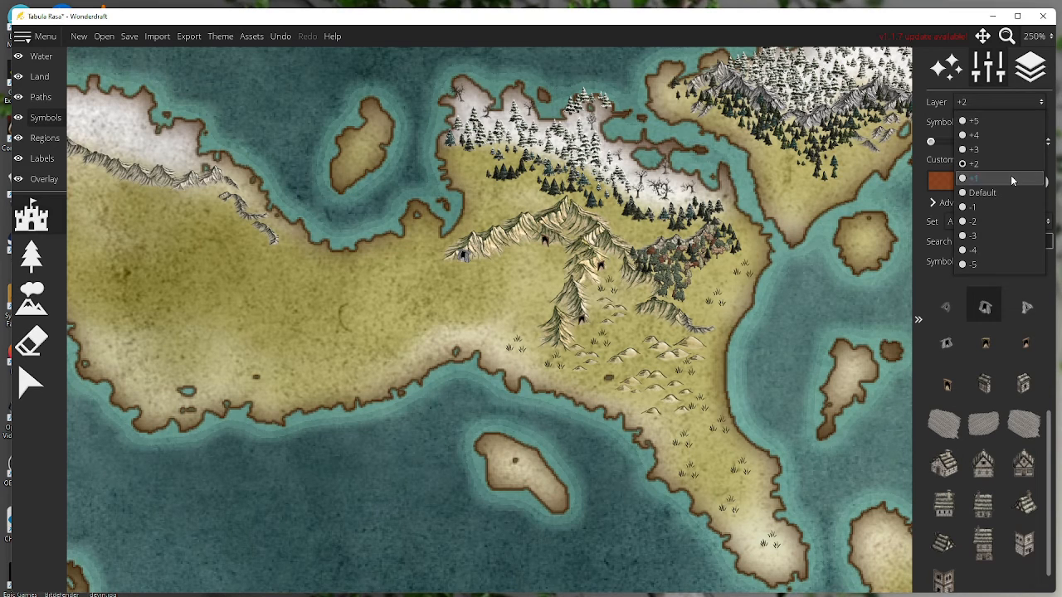
left_click(985, 179)
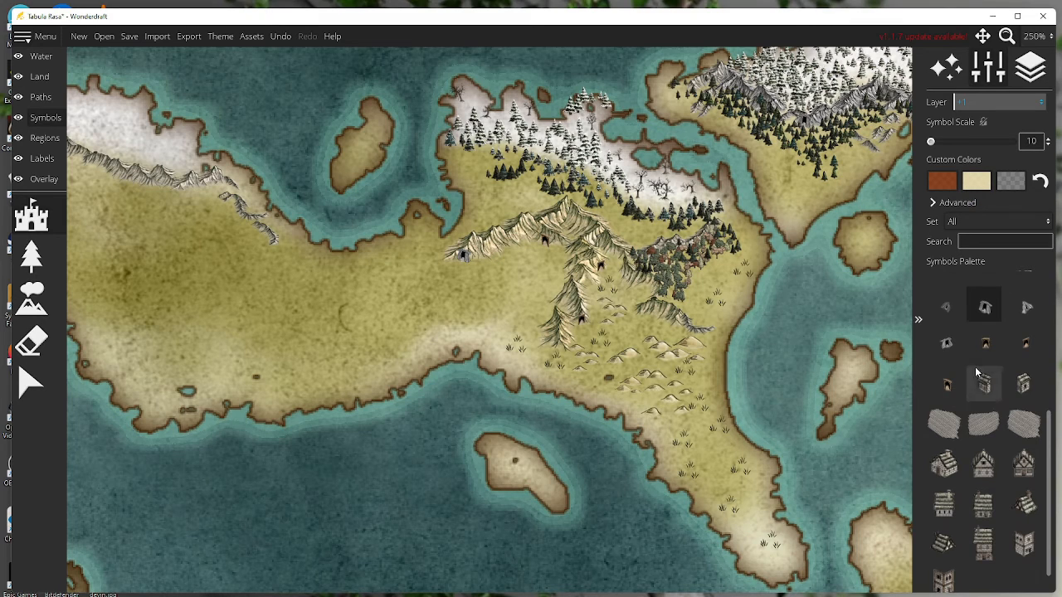
left_click(1027, 309)
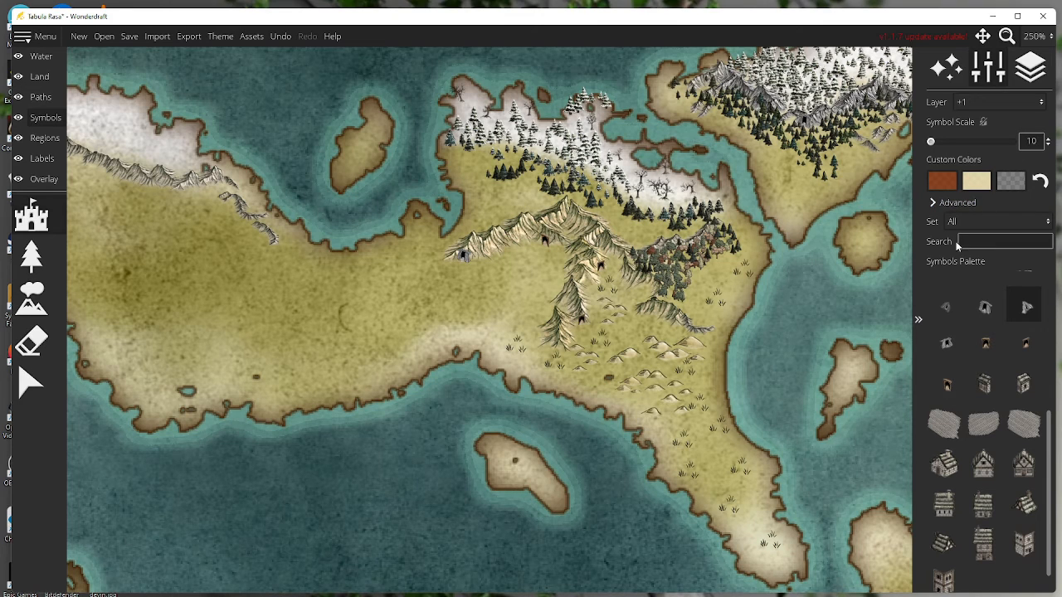
left_click(1047, 46)
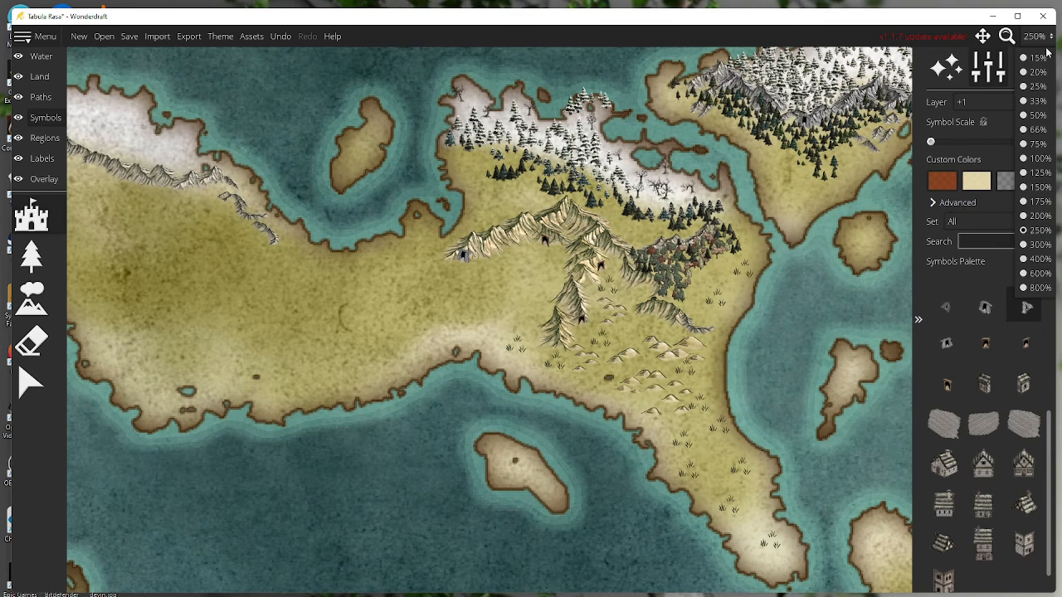
left_click(1037, 262)
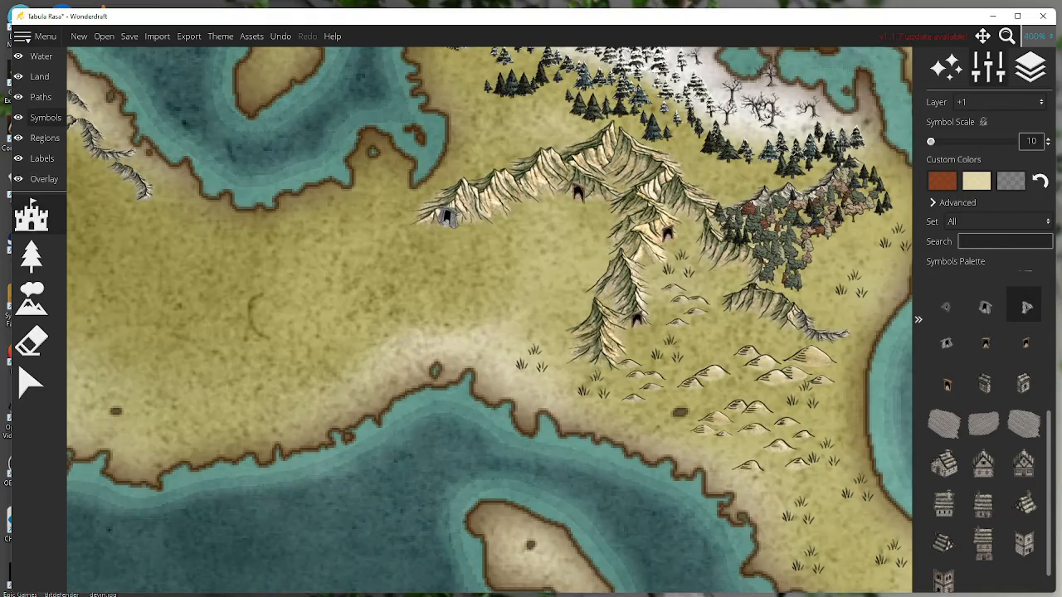
left_click_drag(849, 139, 366, 501)
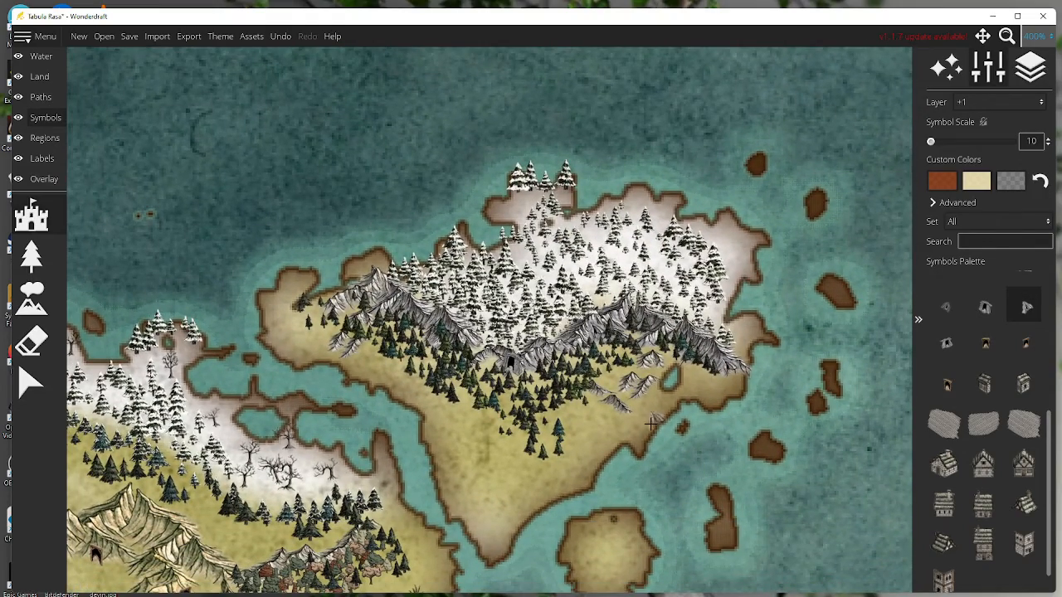
- Undo the last symbol placement and add another cave entrance variety near the eastern end of the northeastern landmass's ridge
key("ctrl+z")
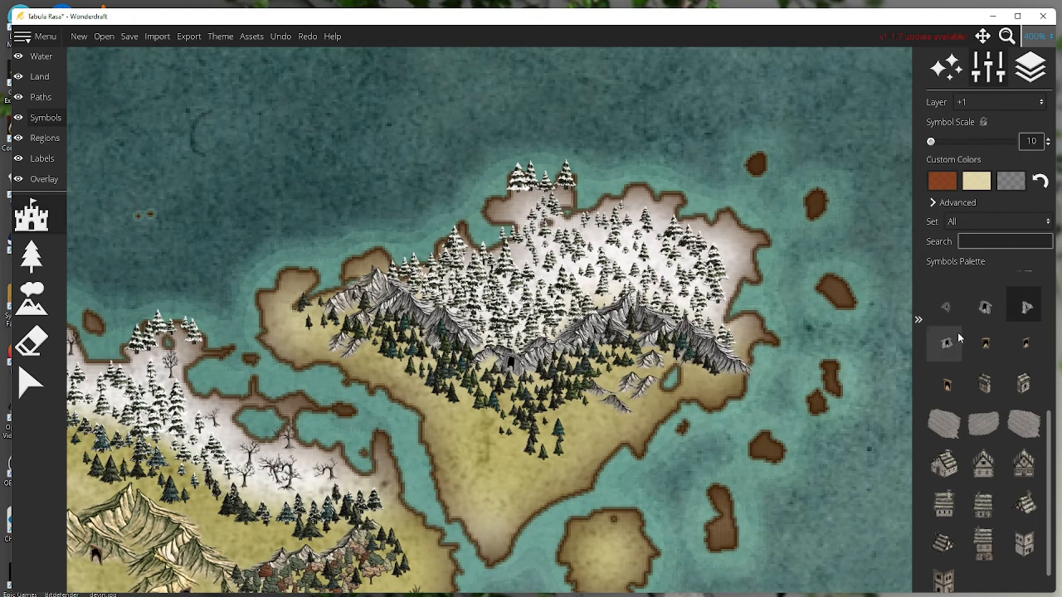
left_click(945, 307)
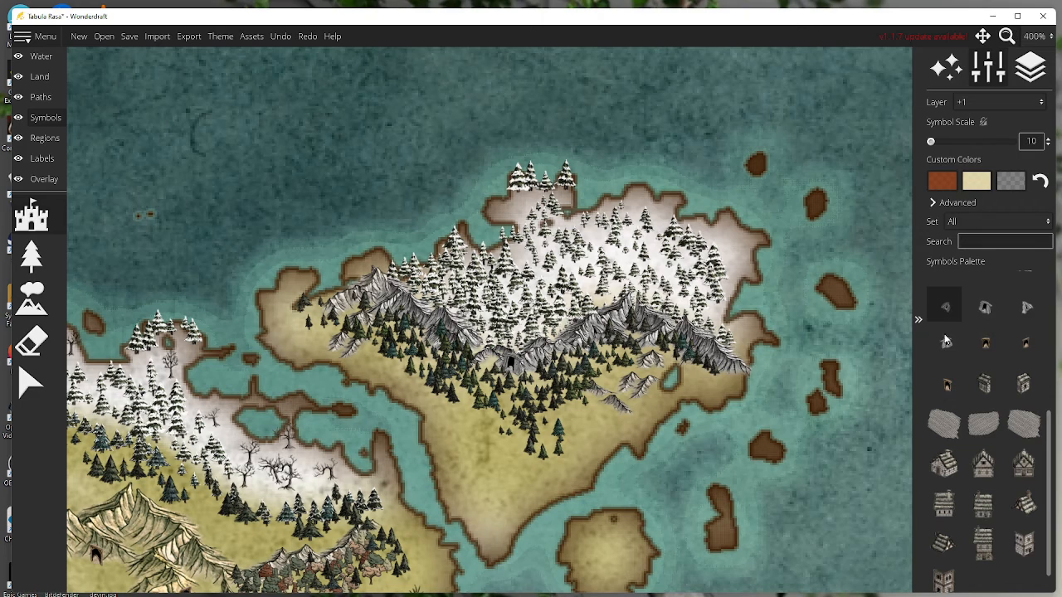
left_click(734, 390)
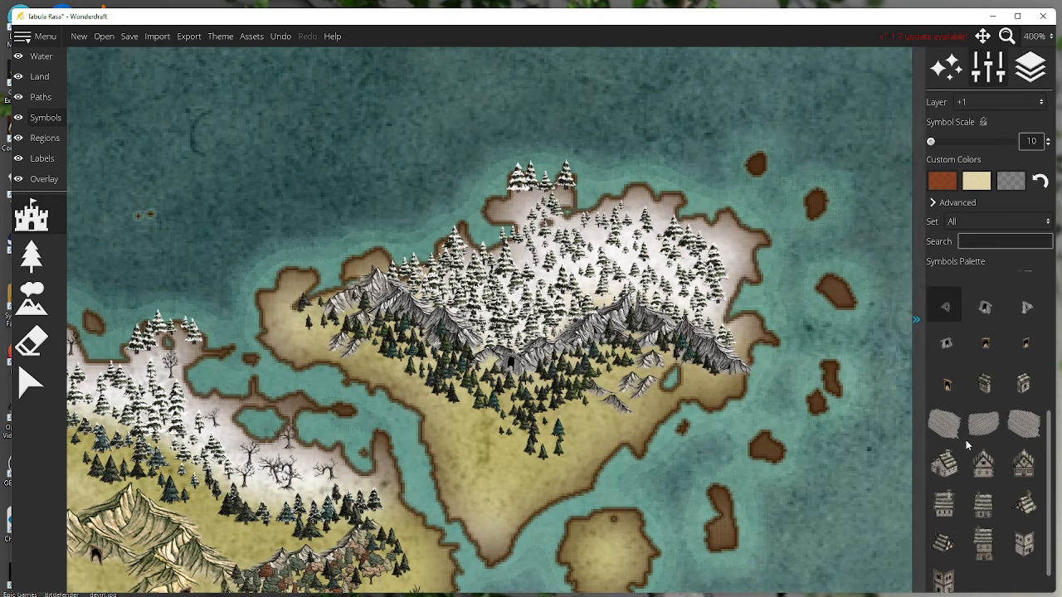
left_click(985, 307)
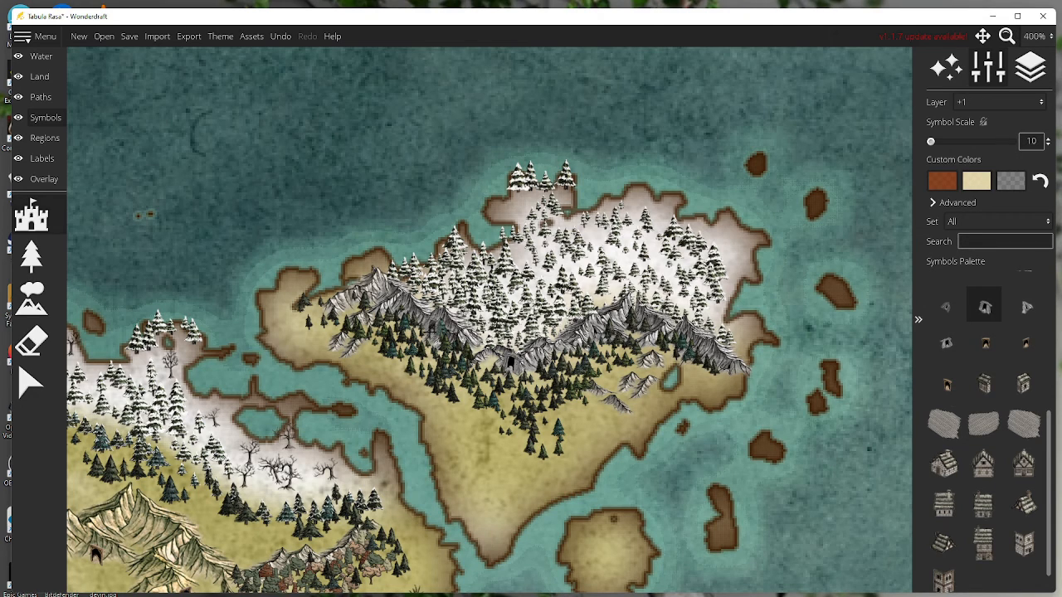